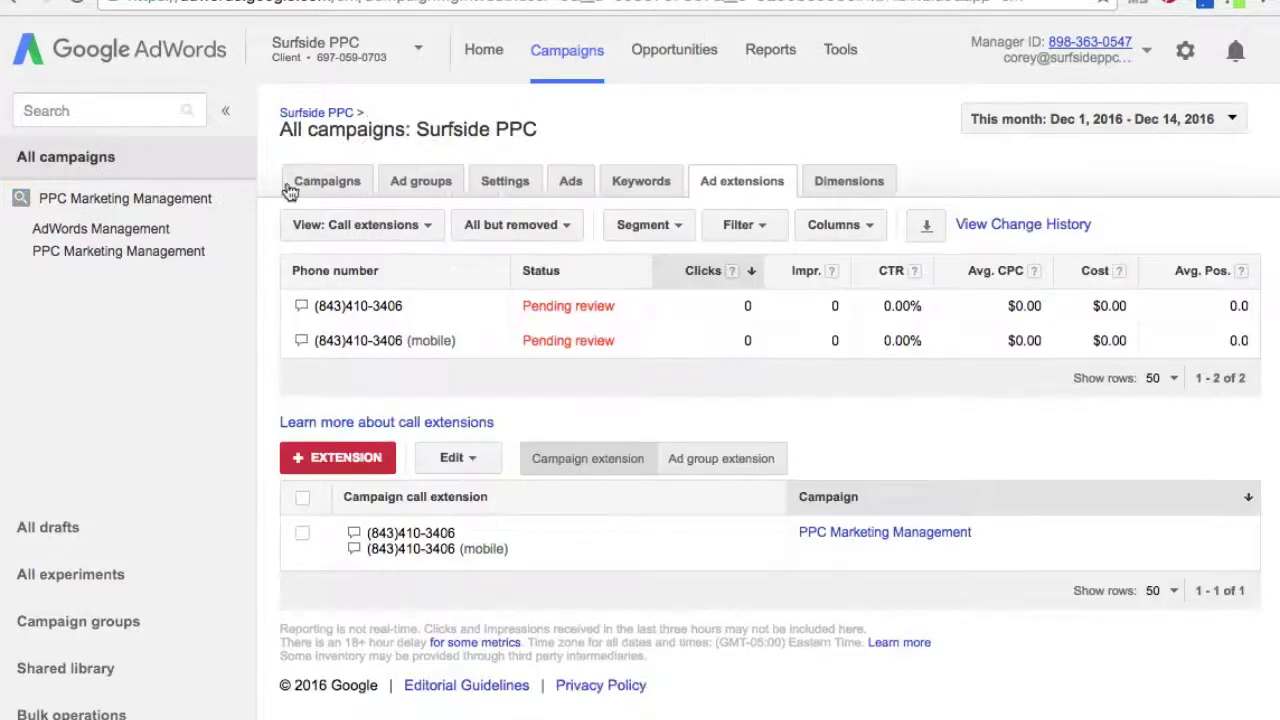
- From the Campaigns list, create a new Search Network only campaign
{"action": "left_click", "coordinate": [19, 199]}
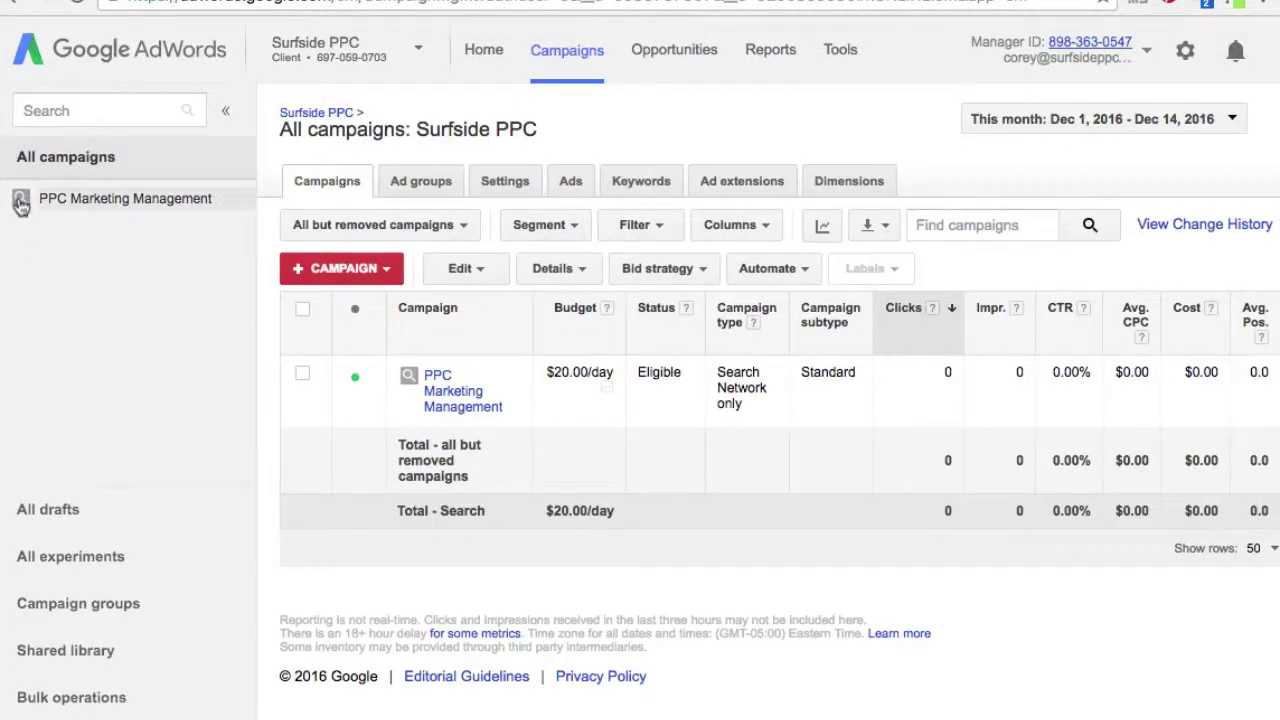
{"action": "left_click", "coordinate": [387, 270]}
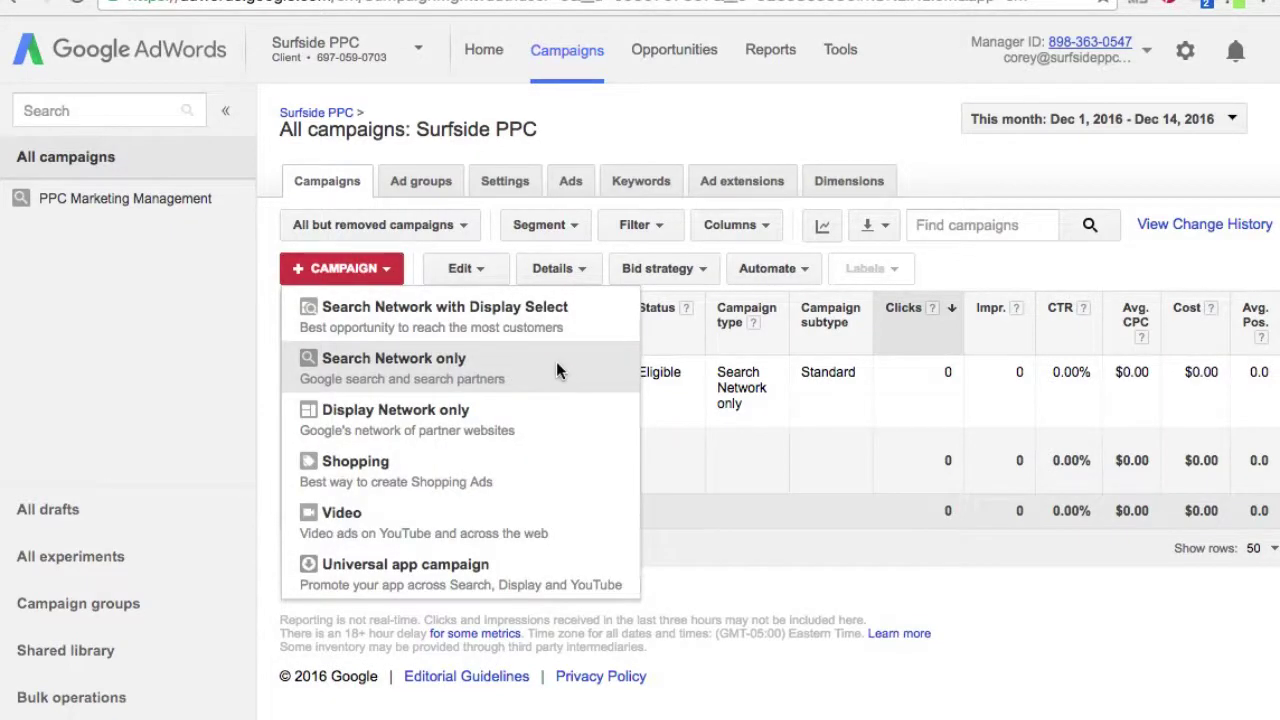
{"action": "left_click", "coordinate": [557, 366]}
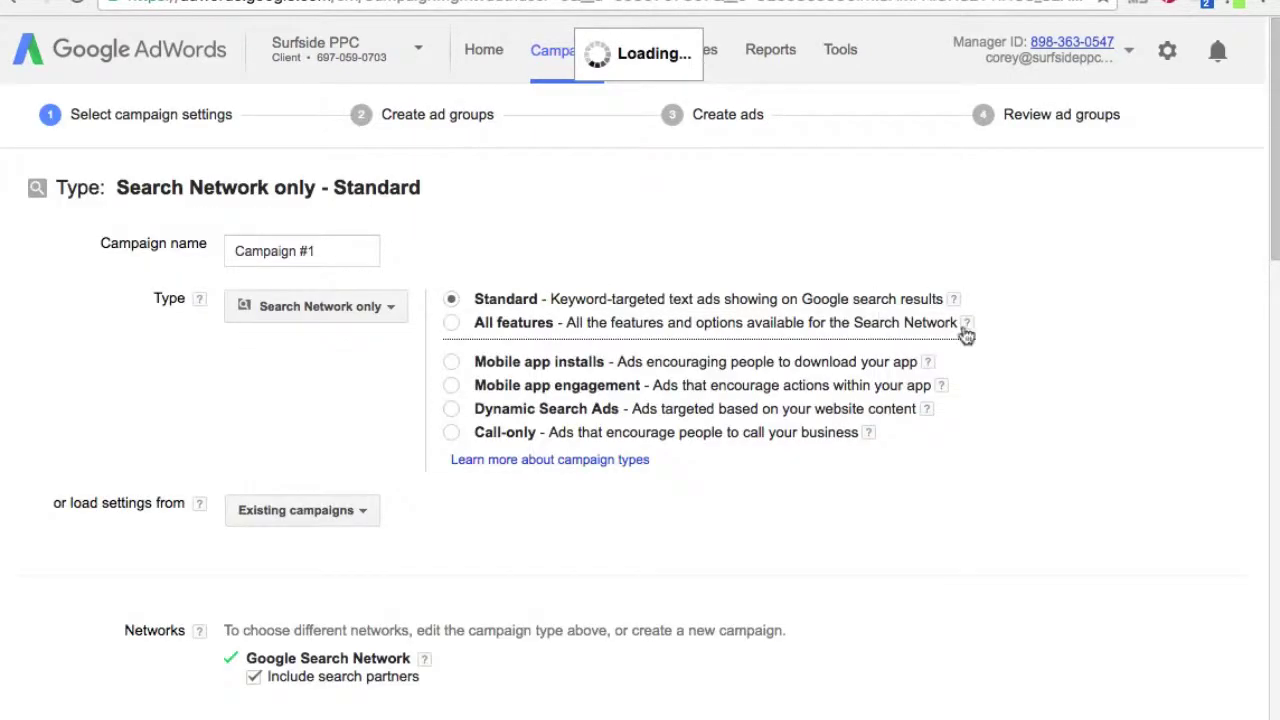
{"action": "scroll", "coordinate": [1064, 313], "scroll_direction": "down", "scroll_amount": 1}
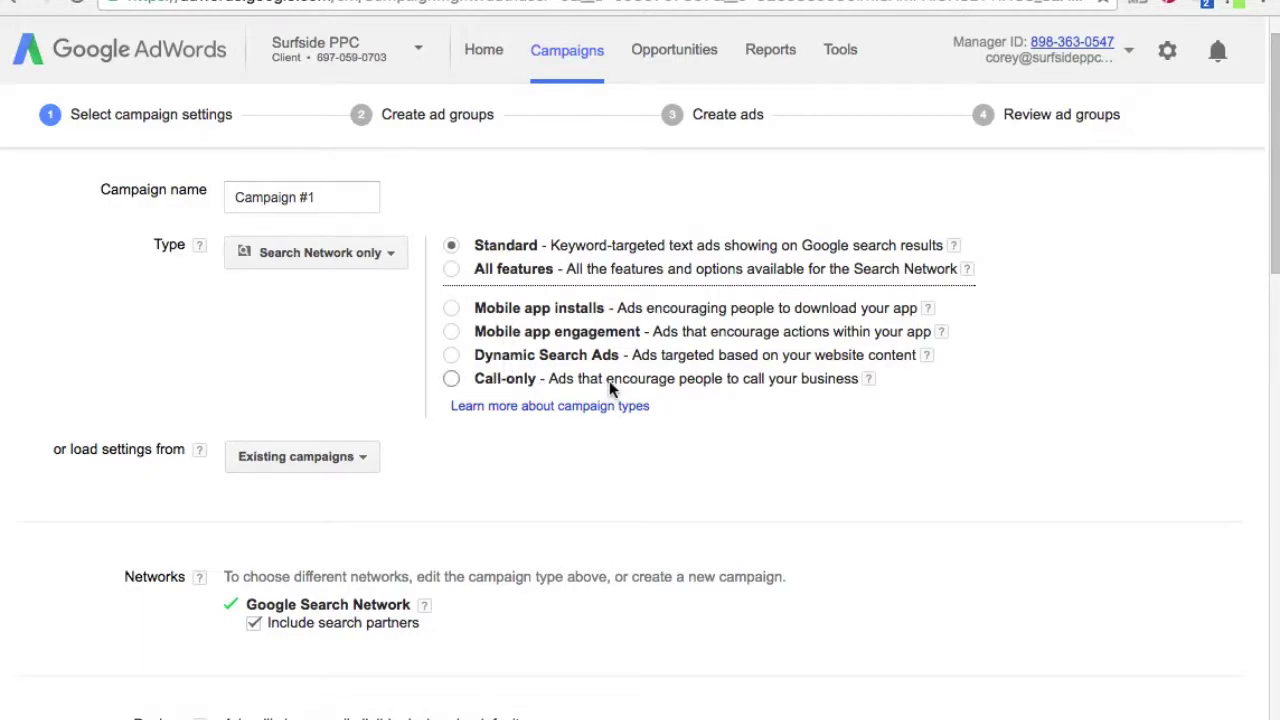
- Switch the campaign type from Standard to Call-only and review the Devices and Locations settings
{"action": "left_click", "coordinate": [452, 379]}
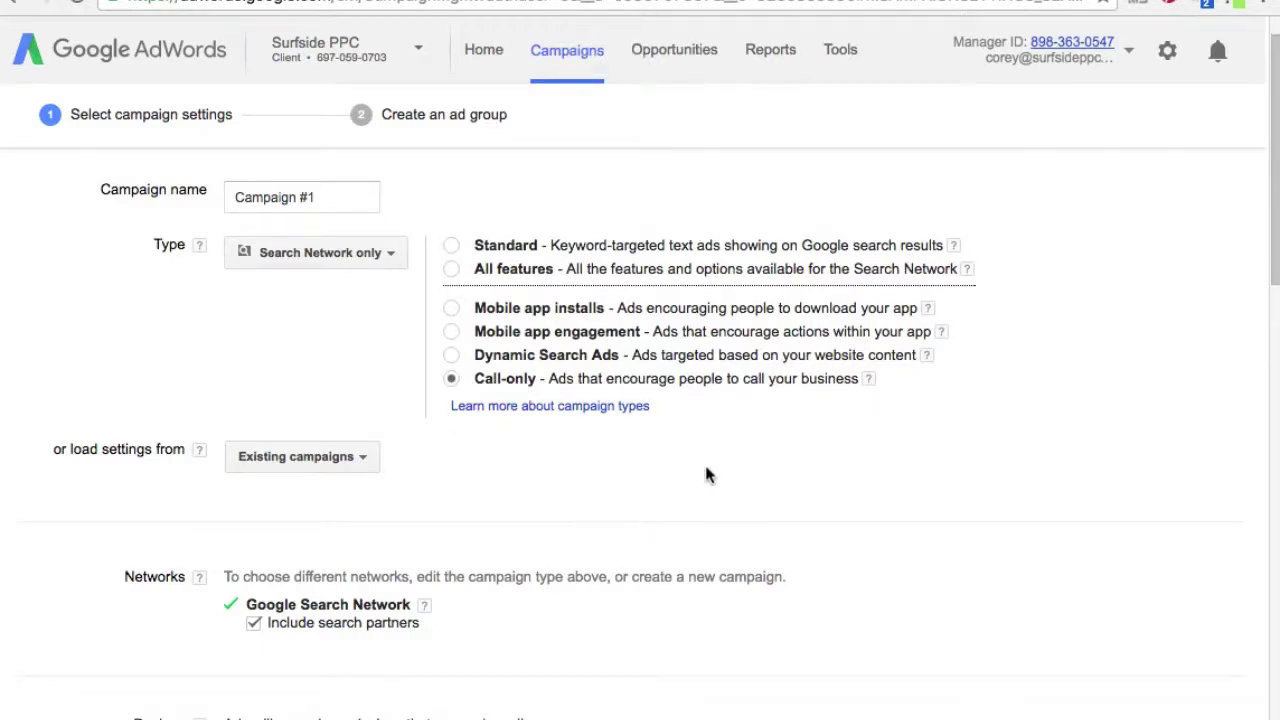
{"action": "scroll", "coordinate": [774, 391], "scroll_direction": "down", "scroll_amount": 1}
{"action": "scroll", "coordinate": [751, 451], "scroll_direction": "down", "scroll_amount": 3}
{"action": "scroll", "coordinate": [836, 471], "scroll_direction": "down", "scroll_amount": 1}
{"action": "scroll", "coordinate": [912, 503], "scroll_direction": "down", "scroll_amount": 3}
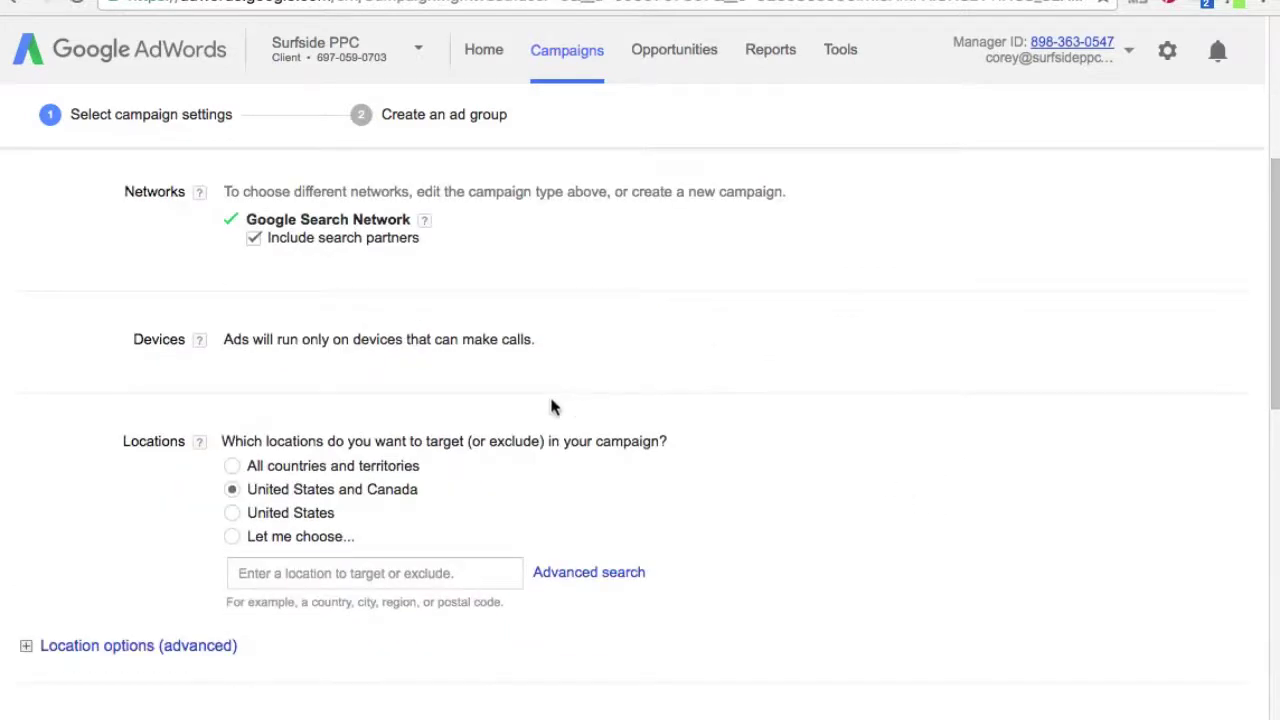
{"action": "left_click_drag", "start_coordinate": [308, 340], "coordinate": [543, 340]}
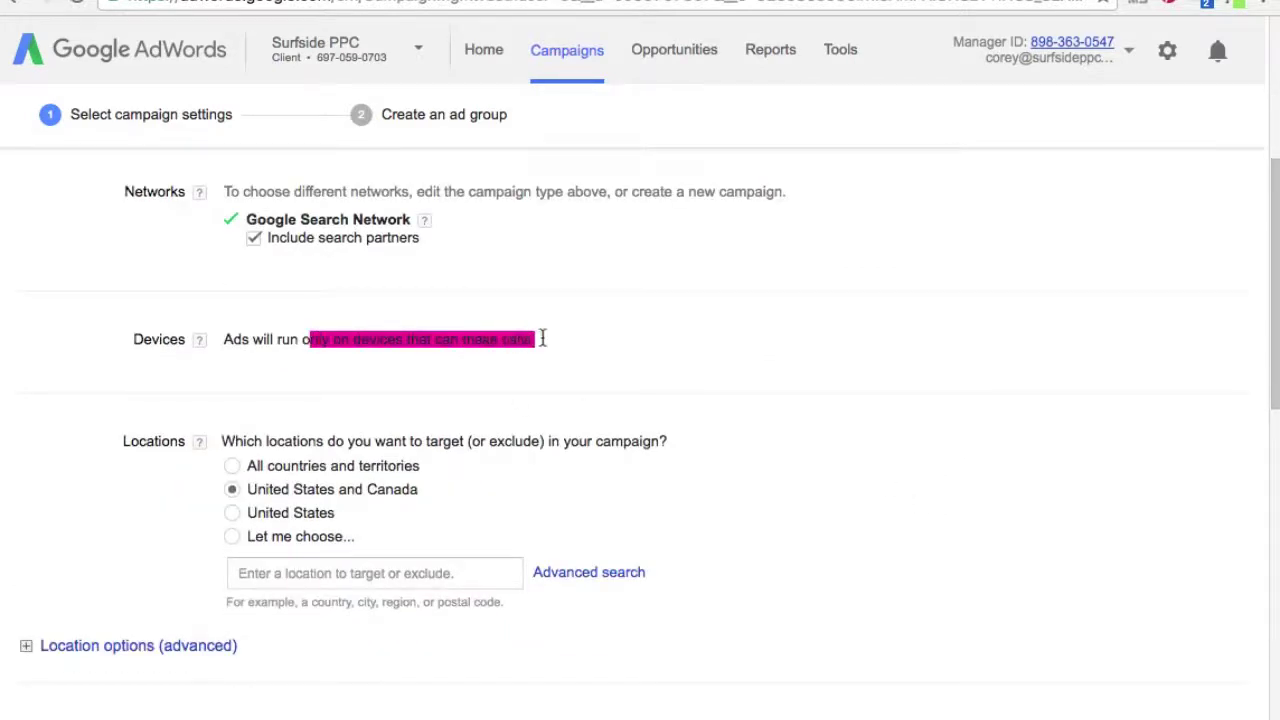
{"action": "left_click", "coordinate": [640, 354]}
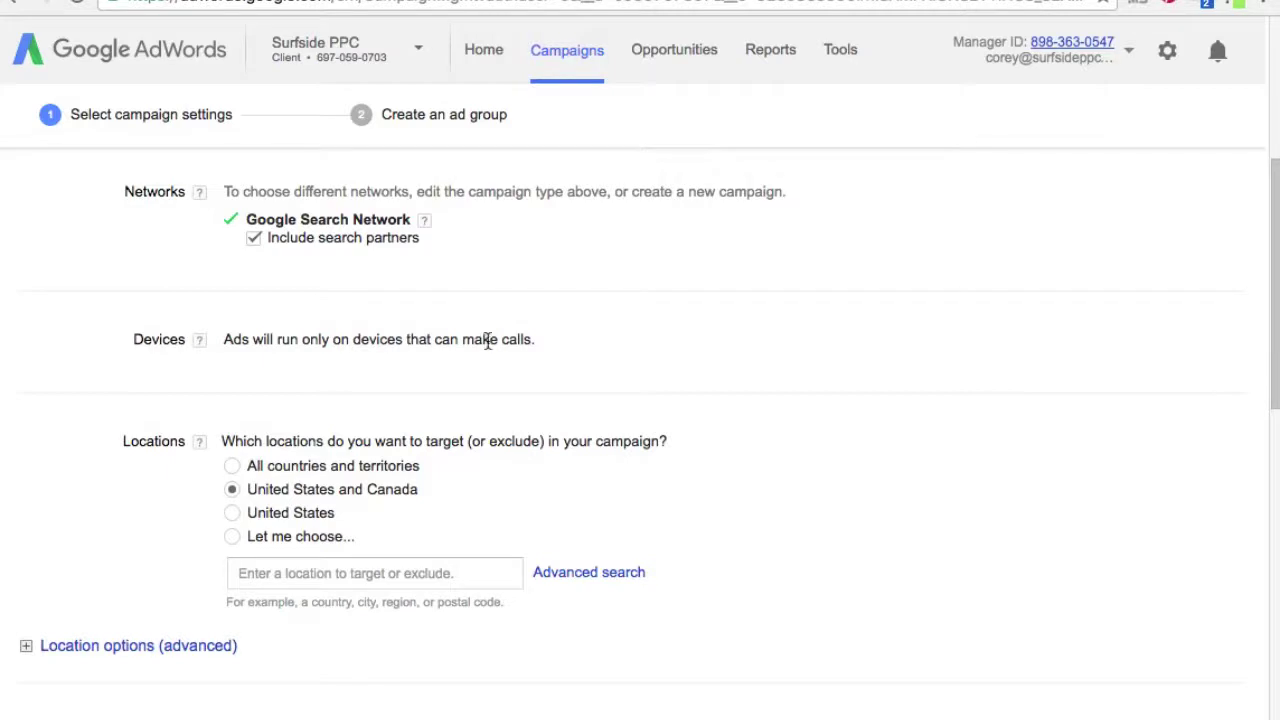
{"action": "scroll", "coordinate": [740, 370], "scroll_direction": "down", "scroll_amount": 3}
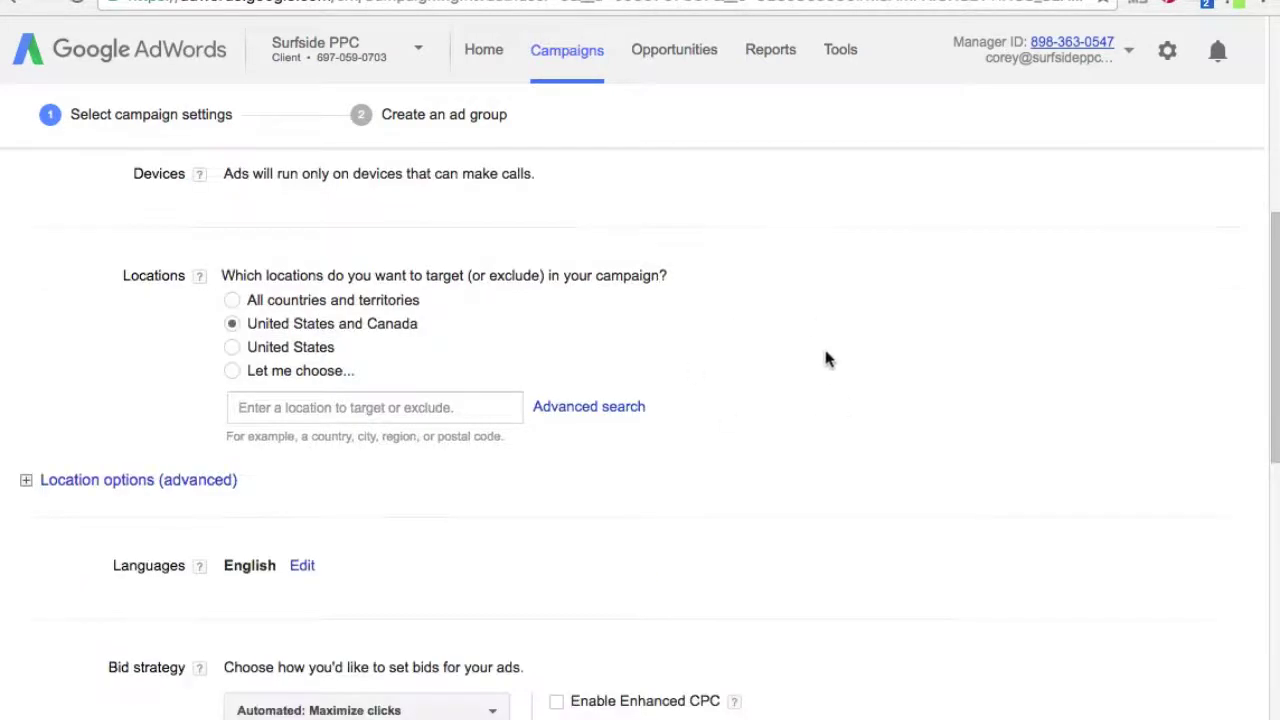
{"action": "scroll", "coordinate": [826, 358], "scroll_direction": "down", "scroll_amount": 1}
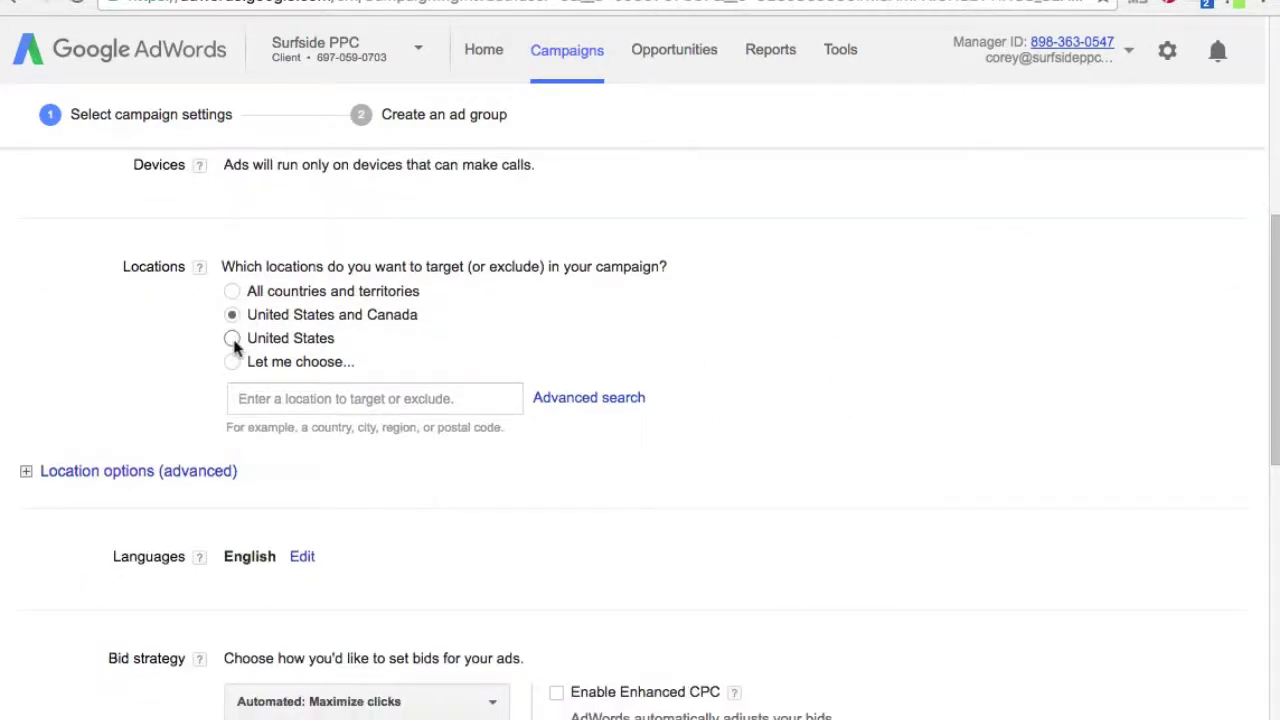
{"action": "scroll", "coordinate": [908, 463], "scroll_direction": "down", "scroll_amount": 5}
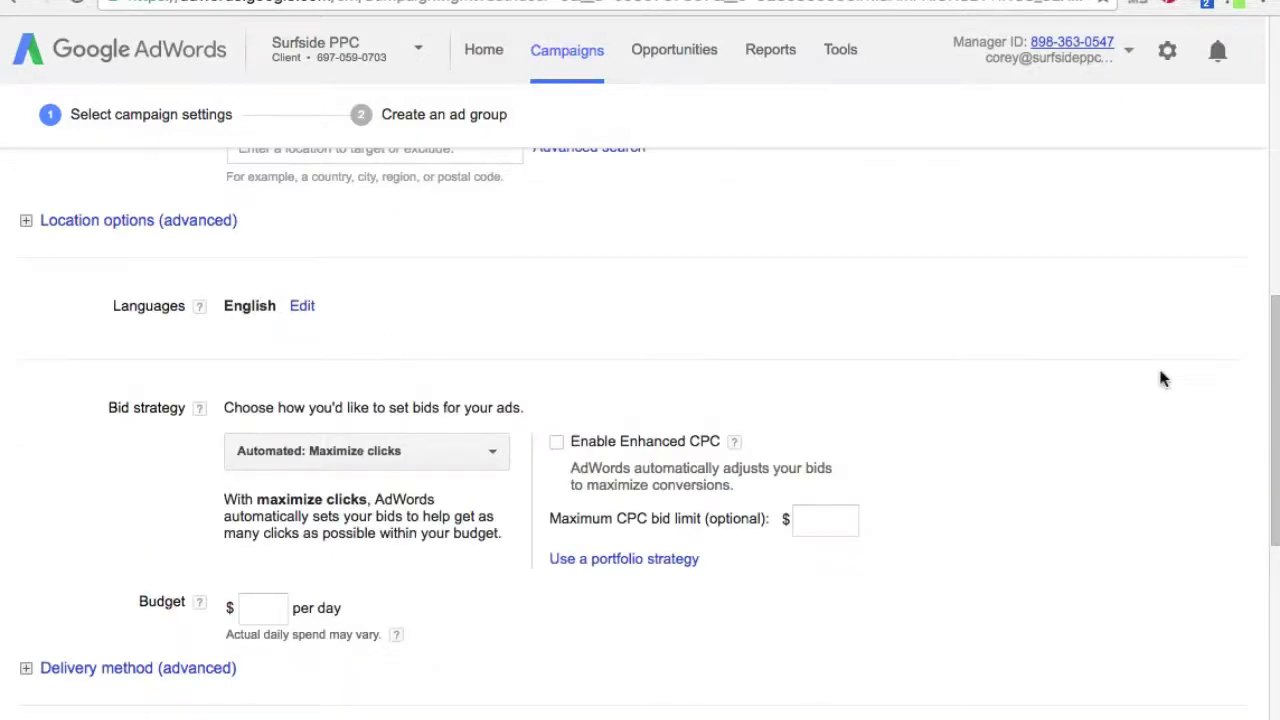
{"action": "scroll", "coordinate": [1163, 378], "scroll_direction": "down", "scroll_amount": 1}
- Set the campaign's daily budget to $20.00
{"action": "left_click", "coordinate": [262, 550]}
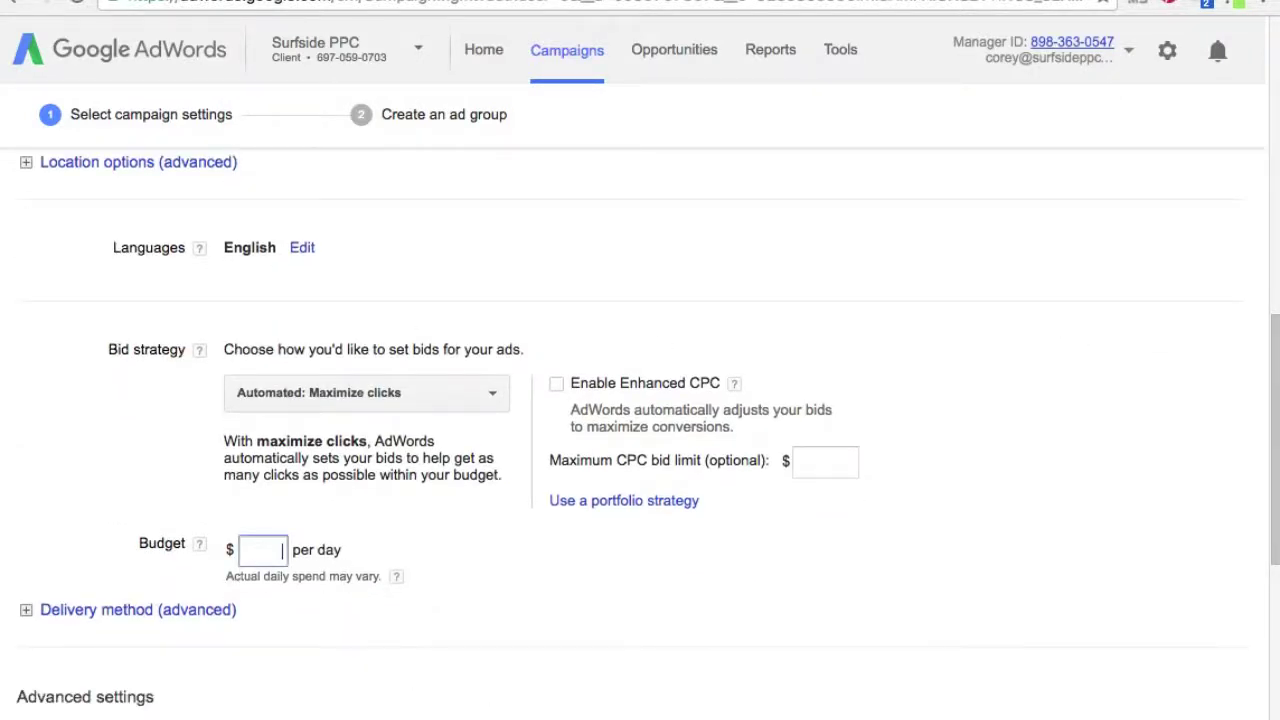
{"action": "type", "text": "20.00"}
{"action": "left_click", "coordinate": [689, 617]}
- Switch the bid strategy to Manual CPC with a $5.00 default bid
{"action": "left_click", "coordinate": [443, 393]}
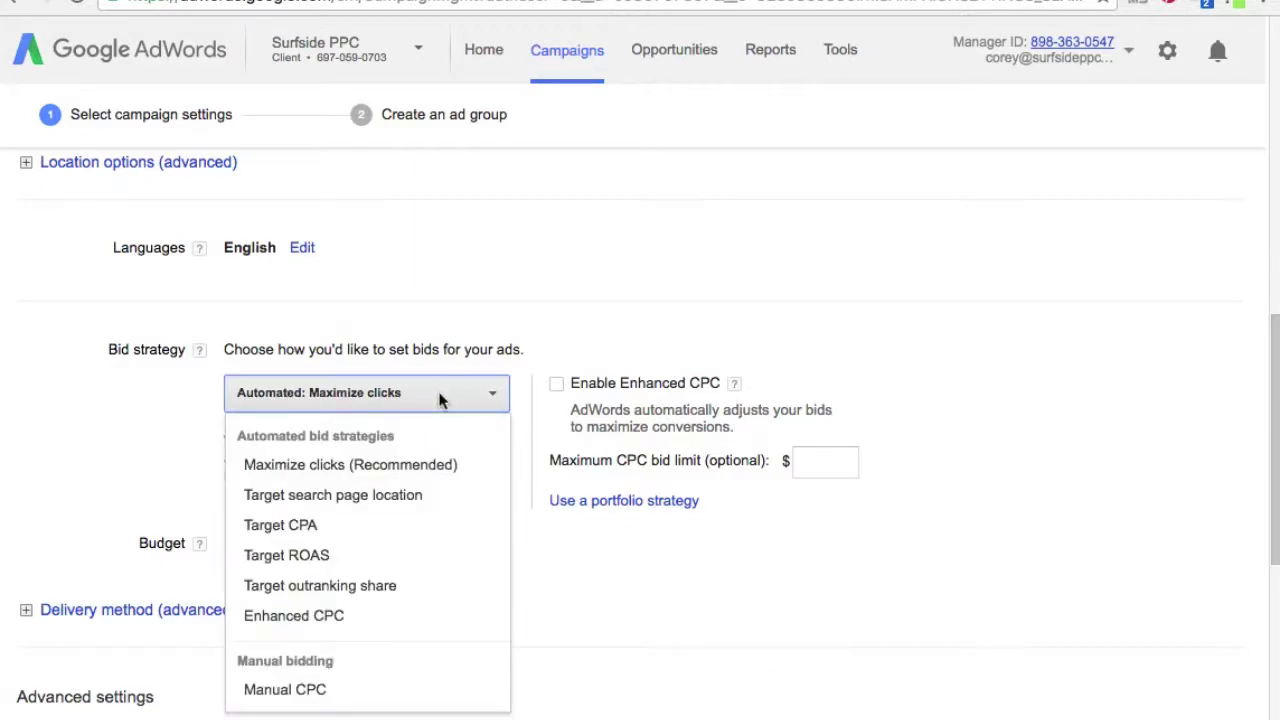
{"action": "left_click", "coordinate": [326, 694]}
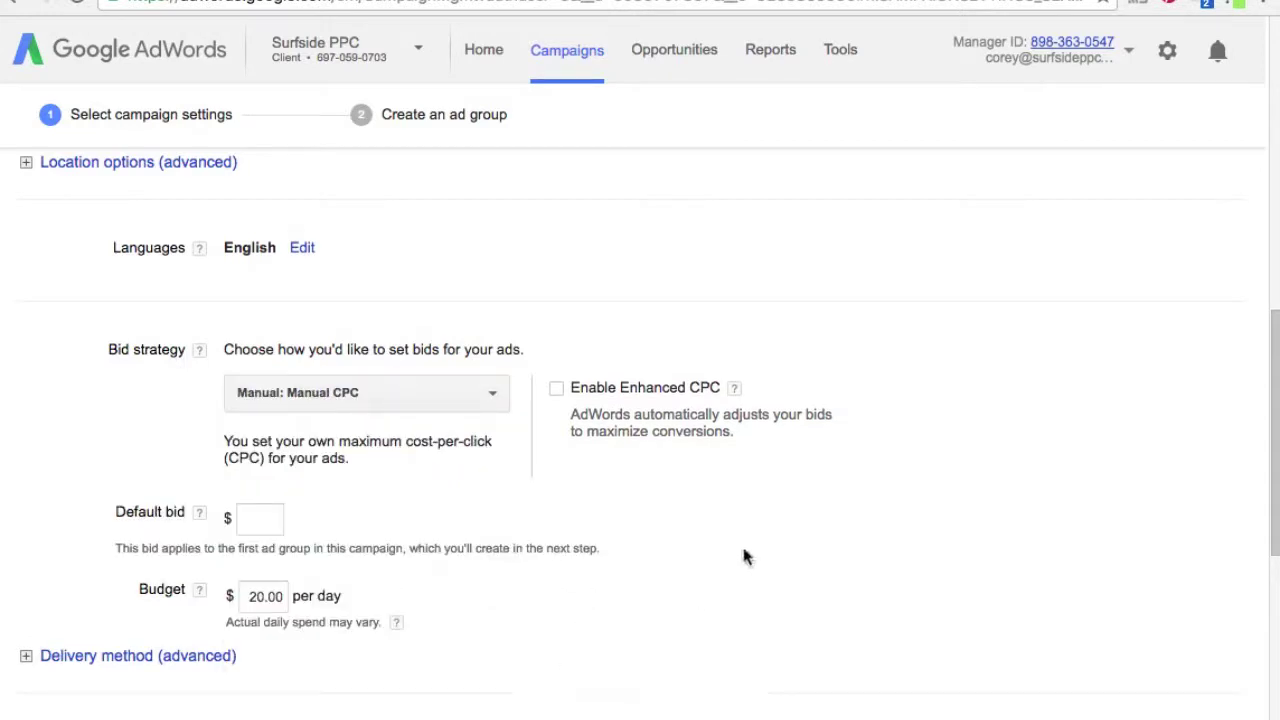
{"action": "scroll", "coordinate": [800, 456], "scroll_direction": "down", "scroll_amount": 2}
{"action": "left_click", "coordinate": [262, 420]}
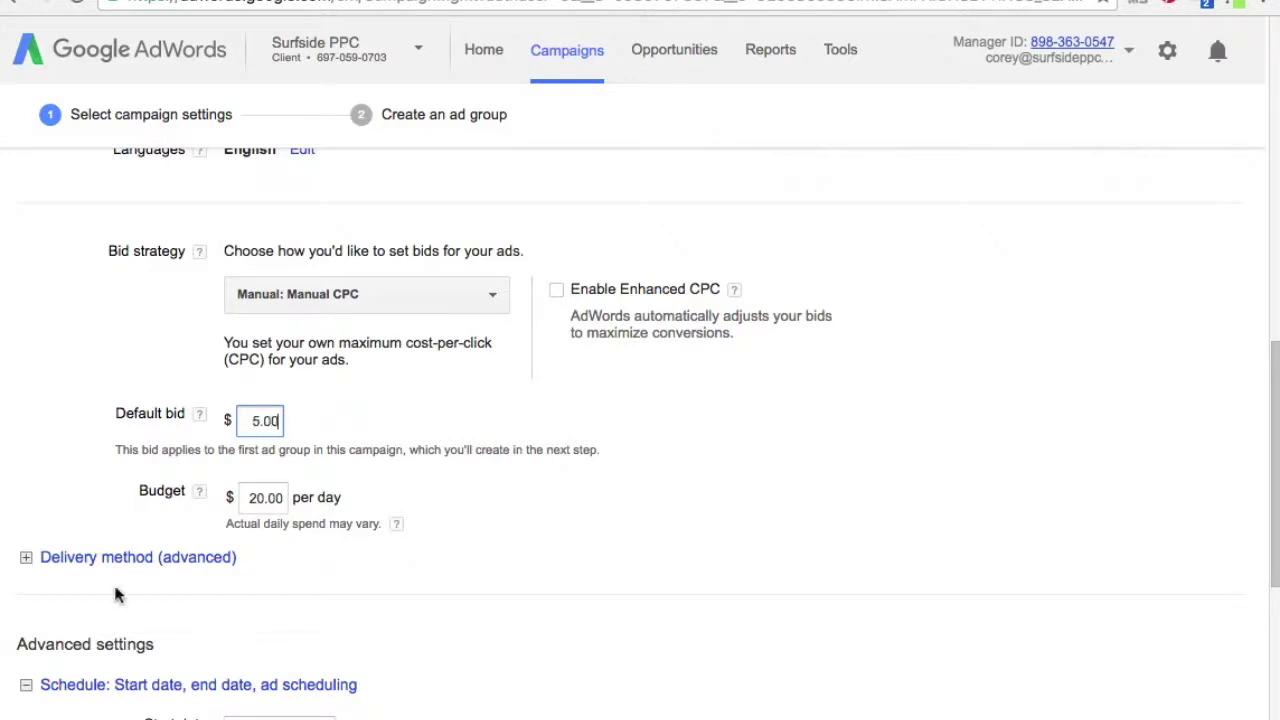
{"action": "scroll", "coordinate": [799, 416], "scroll_direction": "down", "scroll_amount": 3}
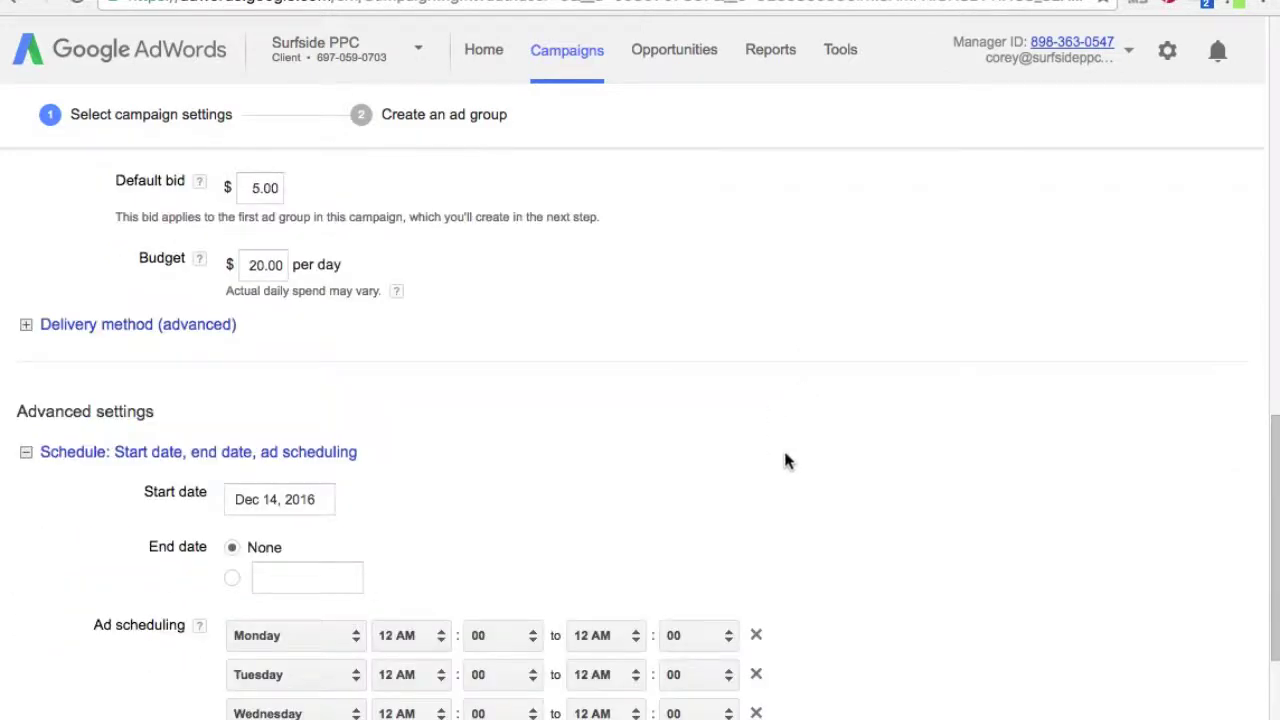
{"action": "scroll", "coordinate": [792, 399], "scroll_direction": "down", "scroll_amount": 1}
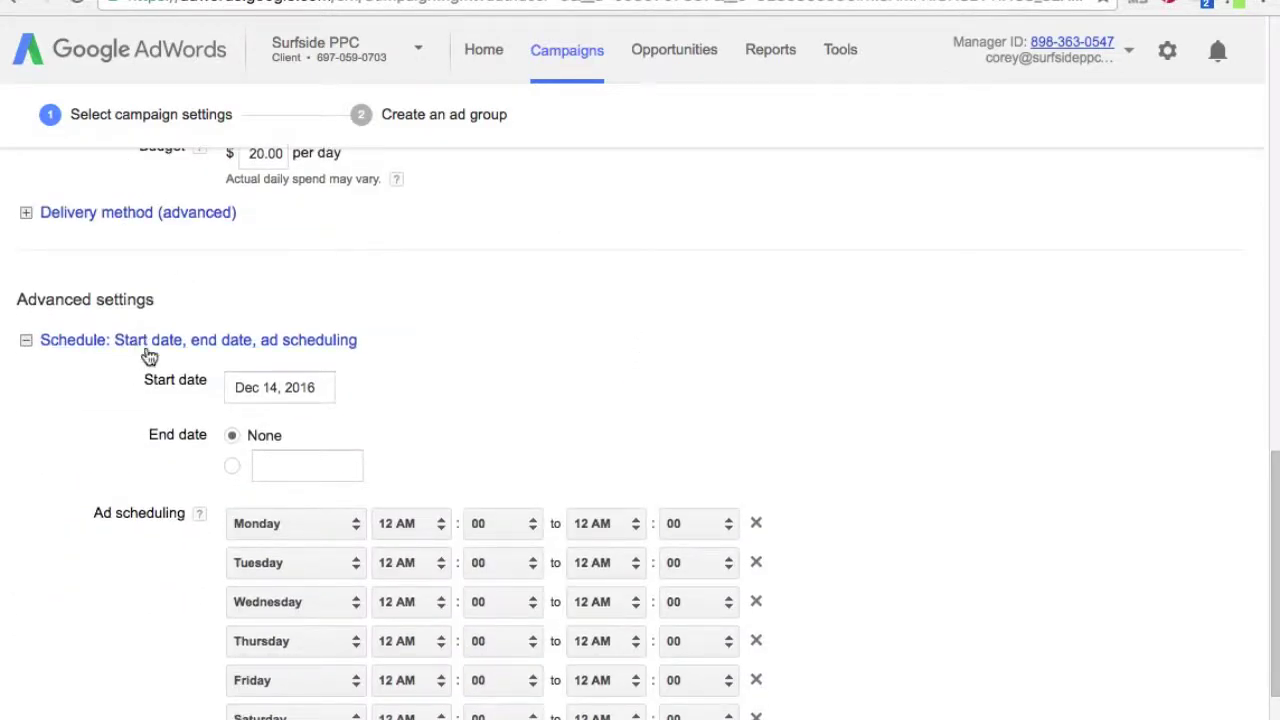
{"action": "scroll", "coordinate": [931, 457], "scroll_direction": "down", "scroll_amount": 2}
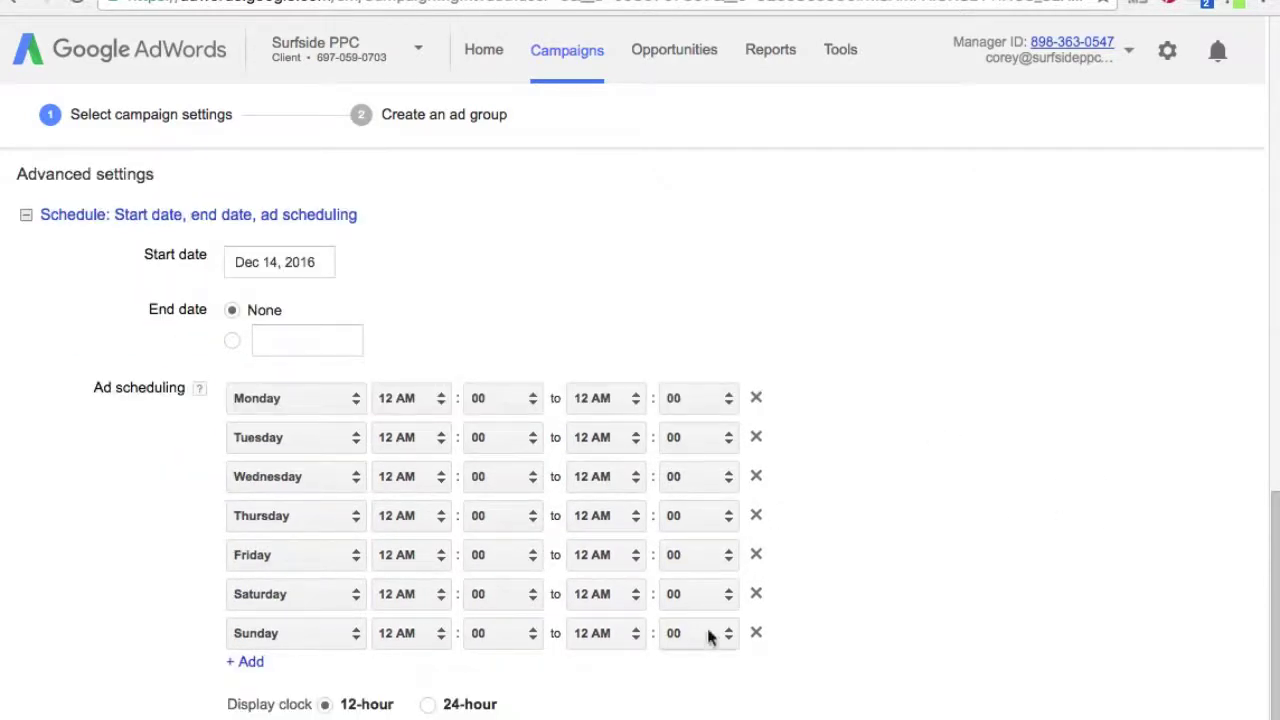
- Drop Saturday and Sunday from the schedule and start Monday–Friday ads at 6 AM
{"action": "left_click", "coordinate": [756, 594]}
{"action": "left_click", "coordinate": [756, 594]}
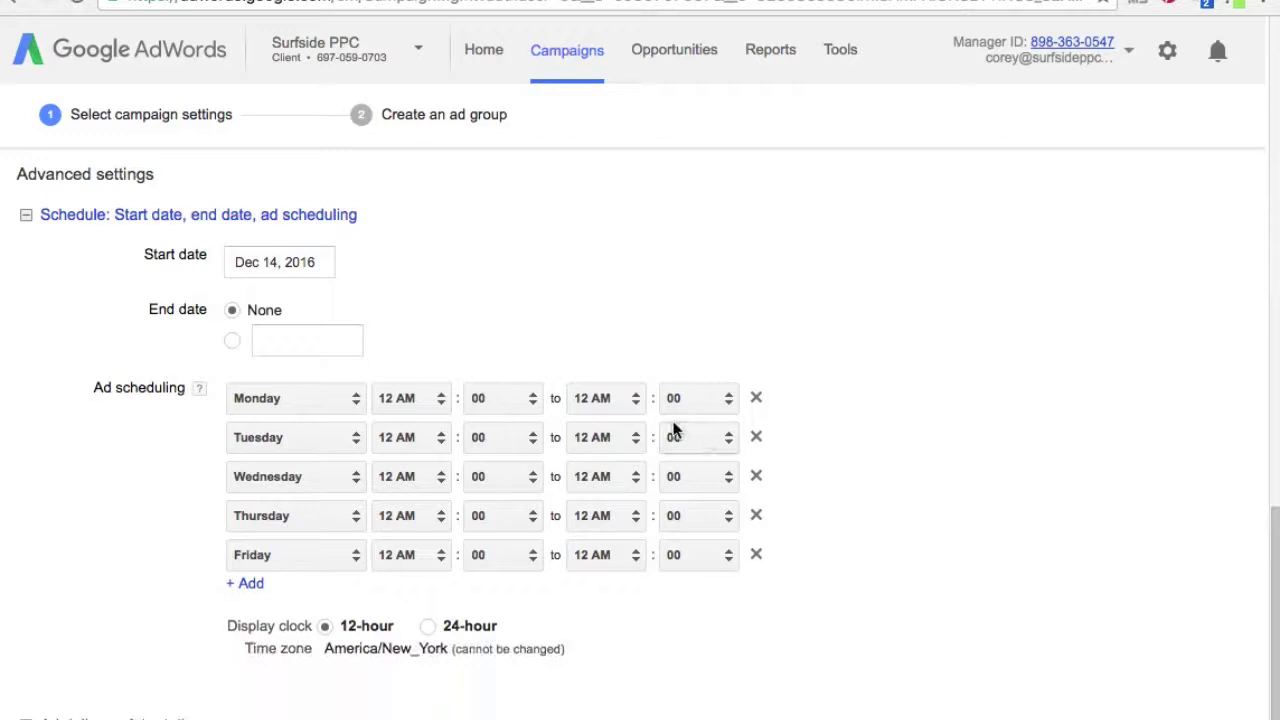
{"action": "left_click", "coordinate": [418, 406]}
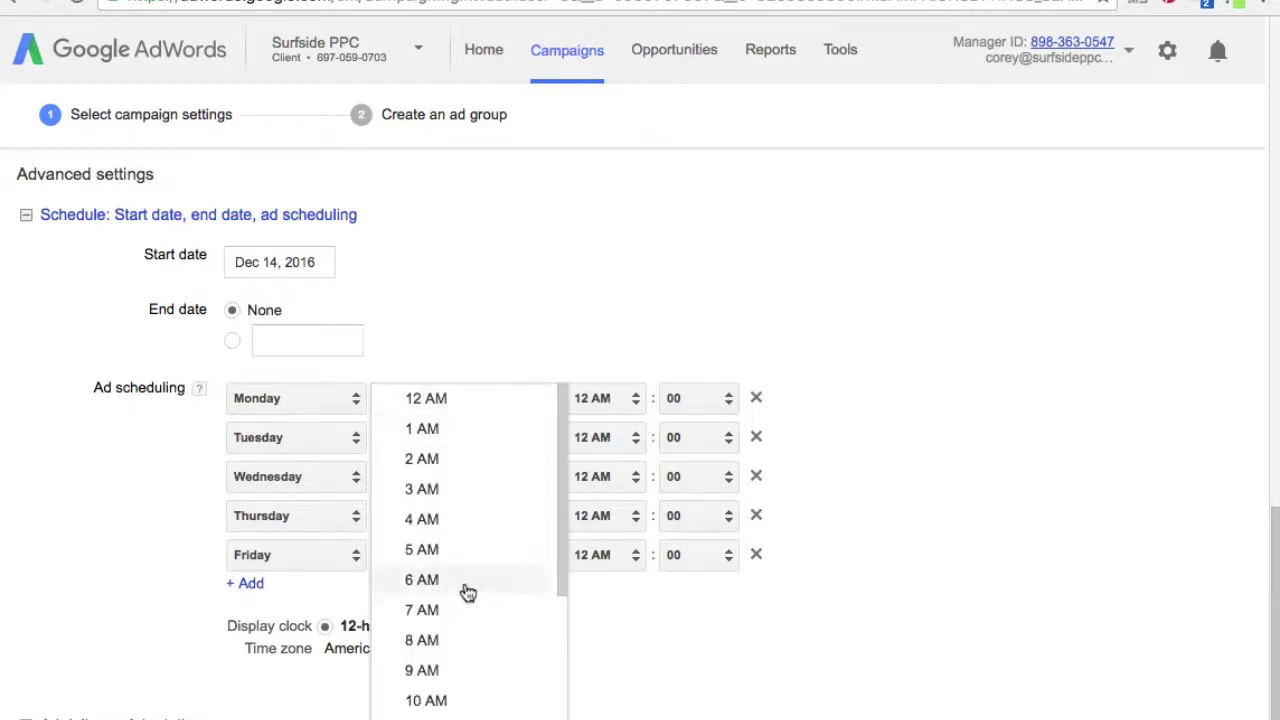
{"action": "left_click", "coordinate": [463, 590]}
{"action": "left_click_drag", "start_coordinate": [406, 443], "coordinate": [404, 467]}
{"action": "left_click", "coordinate": [407, 440]}
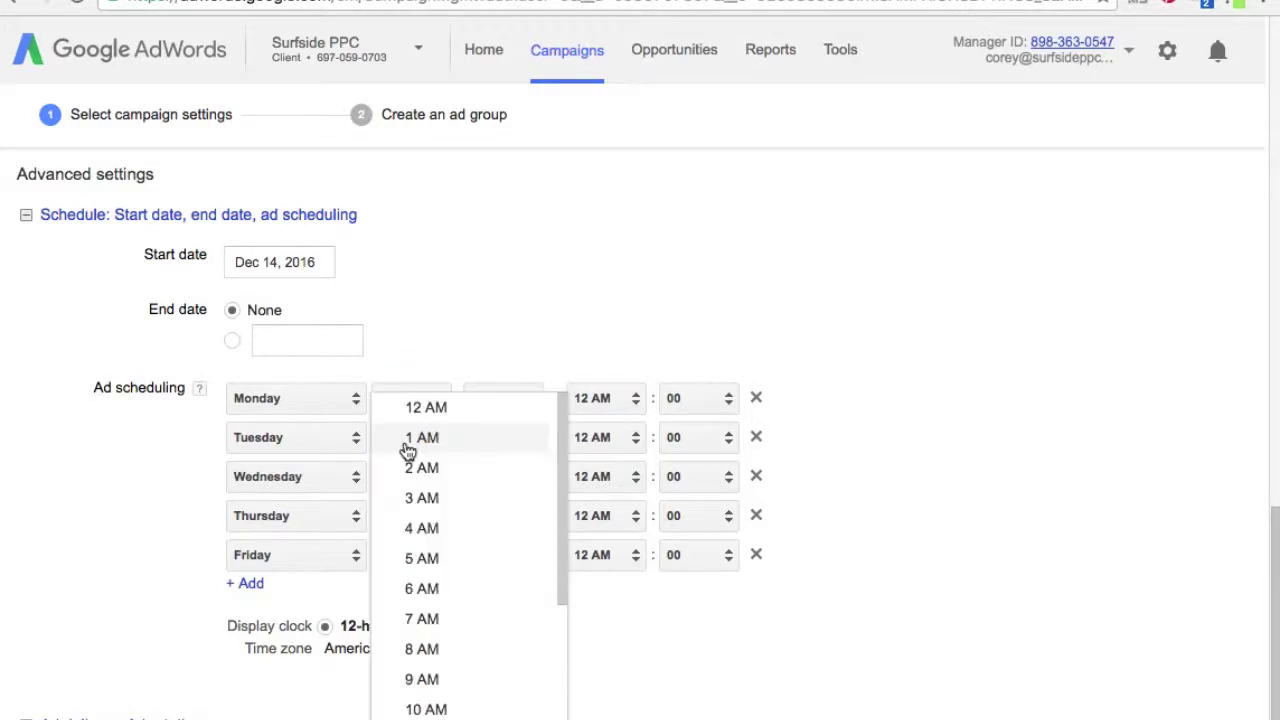
{"action": "left_click", "coordinate": [417, 588]}
{"action": "left_click", "coordinate": [430, 483]}
{"action": "left_click", "coordinate": [437, 595]}
{"action": "left_click", "coordinate": [434, 518]}
{"action": "left_click", "coordinate": [440, 593]}
{"action": "left_click", "coordinate": [440, 556]}
{"action": "left_click", "coordinate": [429, 598]}
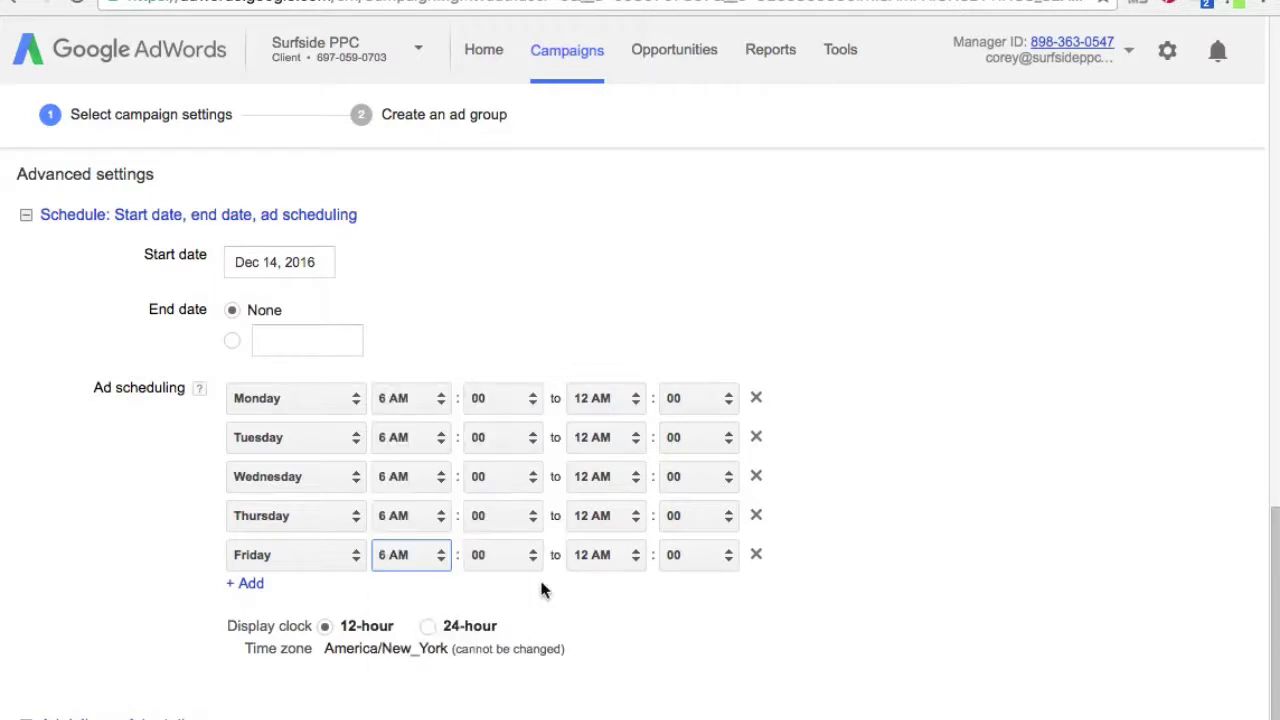
- End the Monday through Friday ads at 8 PM each day
{"action": "left_click", "coordinate": [609, 400]}
{"action": "scroll", "coordinate": [627, 405], "scroll_direction": "down", "scroll_amount": 1}
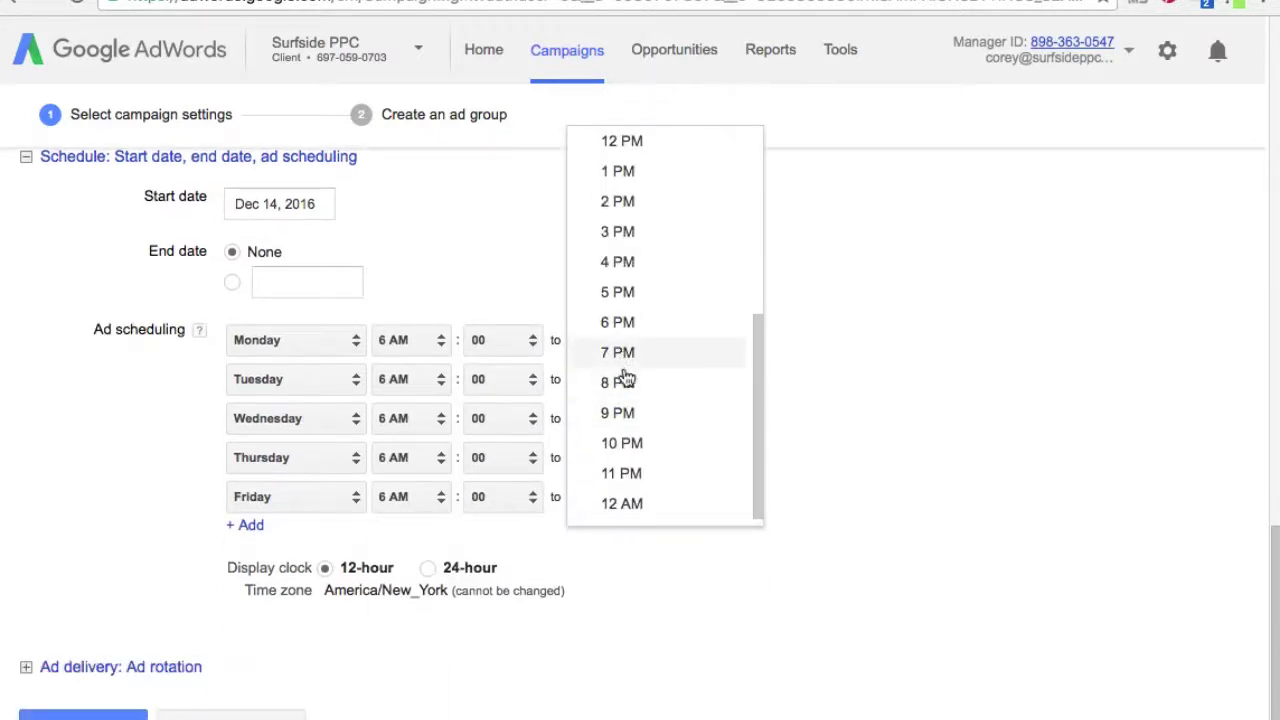
{"action": "left_click", "coordinate": [624, 385]}
{"action": "left_click", "coordinate": [618, 385]}
{"action": "left_click", "coordinate": [620, 420]}
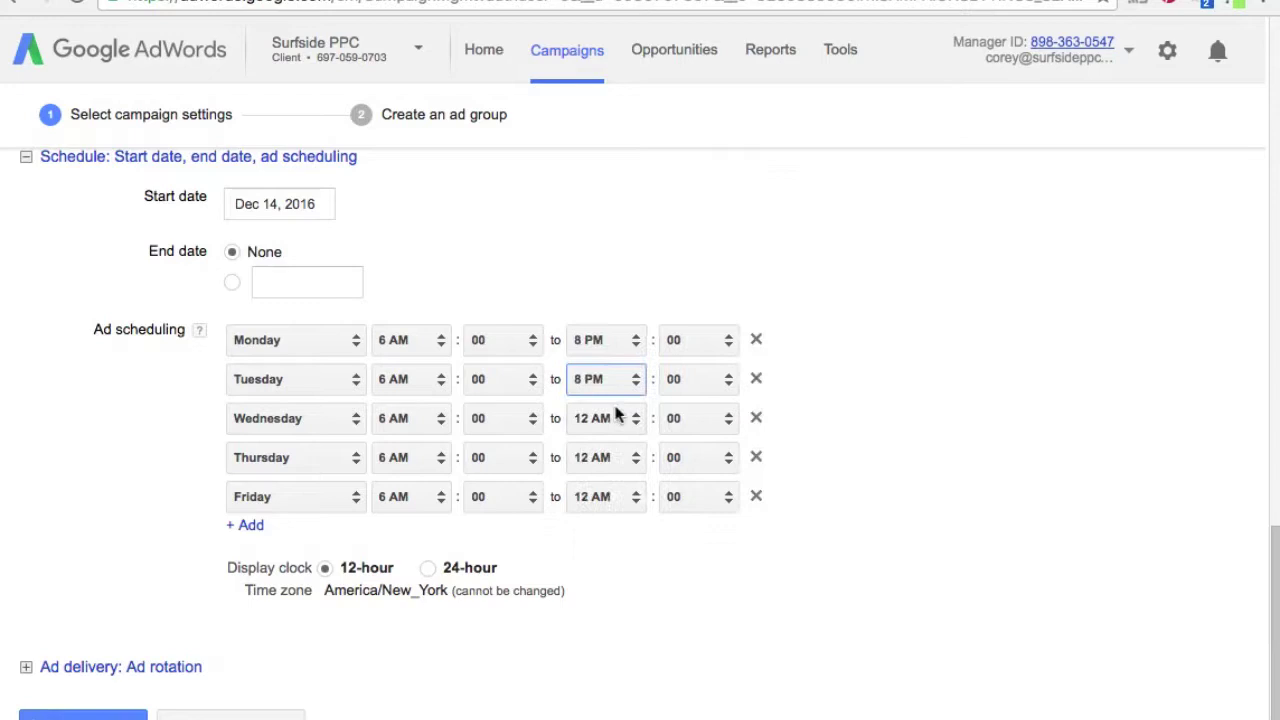
{"action": "left_click", "coordinate": [617, 418]}
{"action": "left_click", "coordinate": [612, 460]}
{"action": "left_click", "coordinate": [612, 457]}
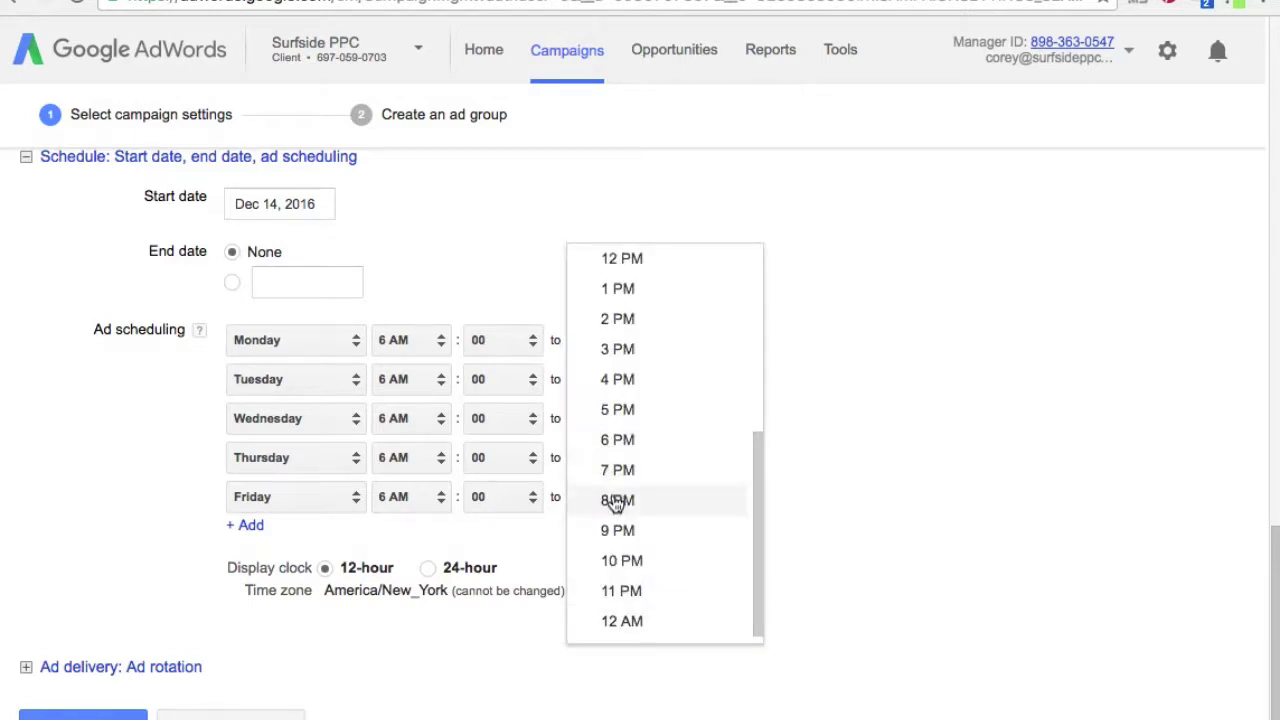
{"action": "left_click", "coordinate": [614, 500]}
{"action": "left_click", "coordinate": [614, 497]}
{"action": "left_click", "coordinate": [615, 538]}
{"action": "left_click", "coordinate": [790, 617]}
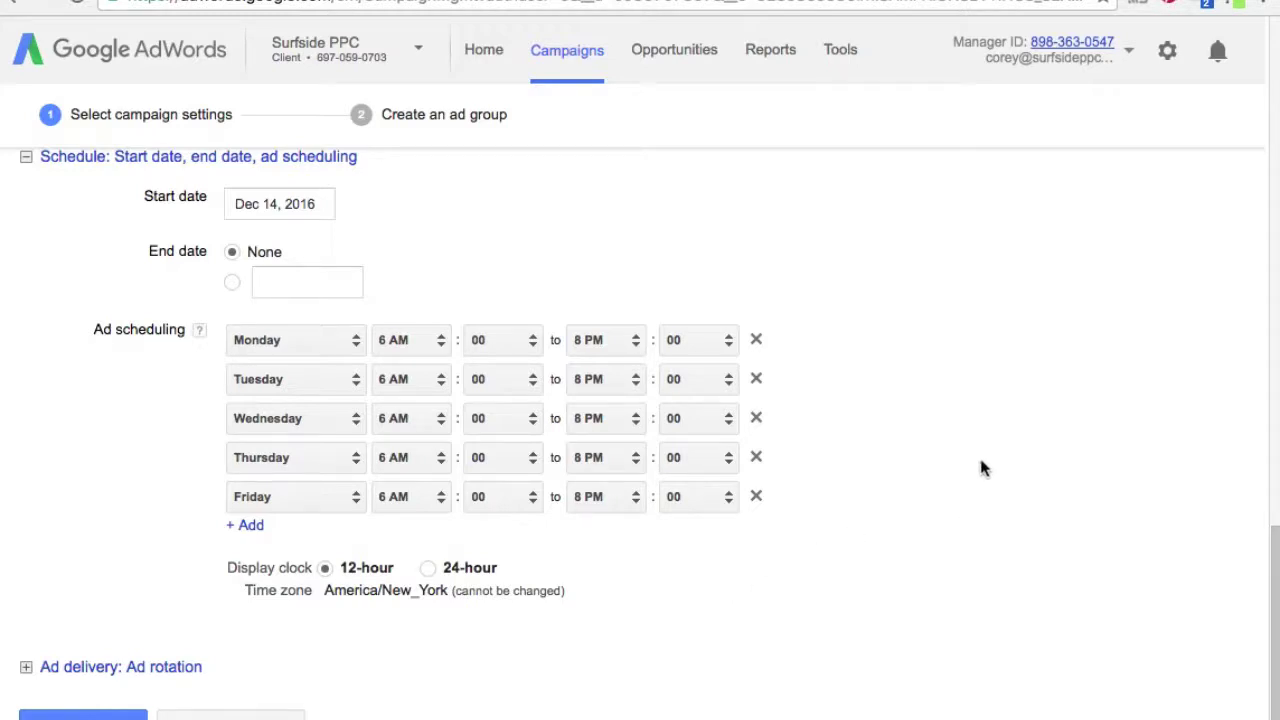
- Review the ad rotation options and save the call-only campaign settings
{"action": "scroll", "coordinate": [981, 467], "scroll_direction": "down", "scroll_amount": 1}
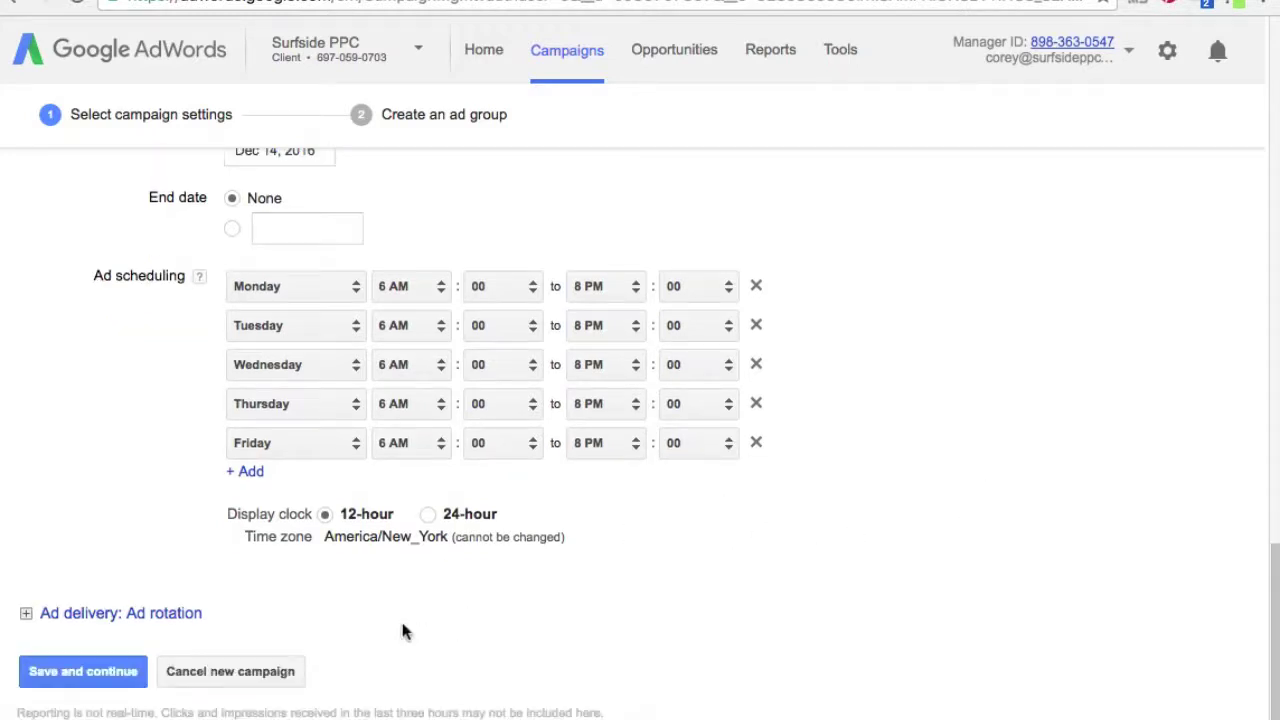
{"action": "left_click", "coordinate": [27, 613]}
{"action": "scroll", "coordinate": [890, 600], "scroll_direction": "down", "scroll_amount": 3}
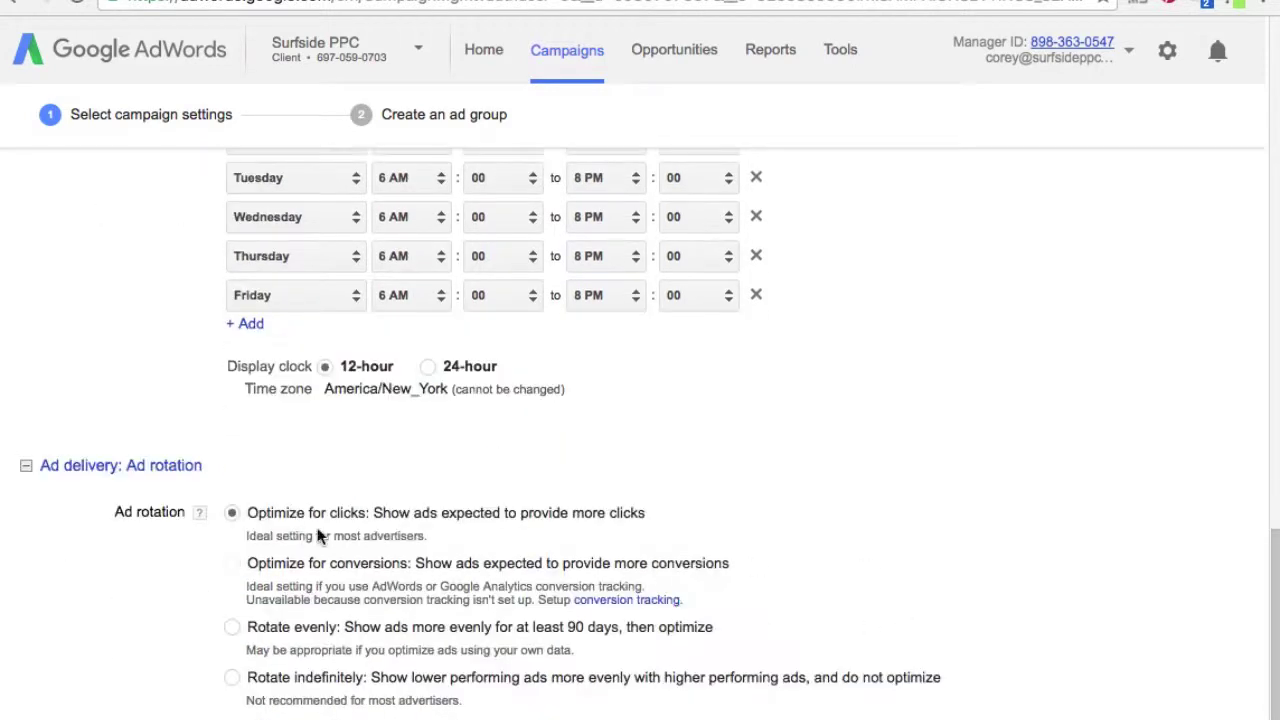
{"action": "left_click", "coordinate": [26, 466]}
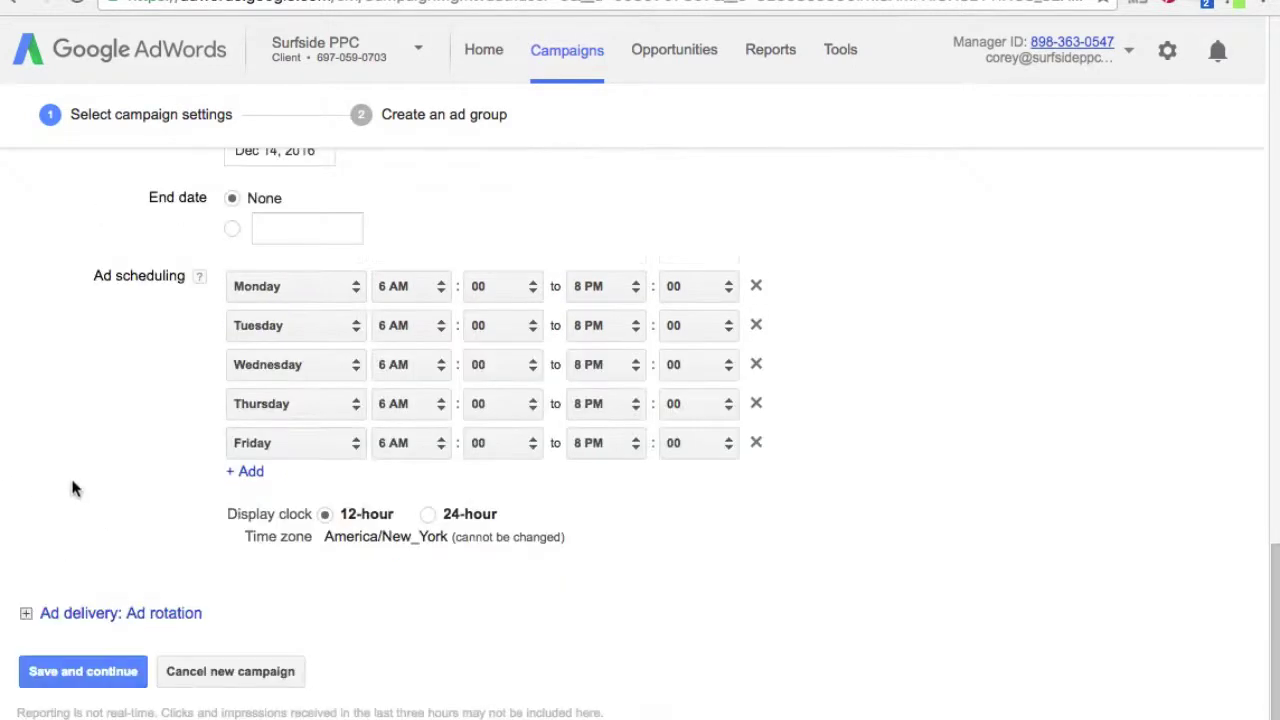
{"action": "left_click", "coordinate": [68, 674]}
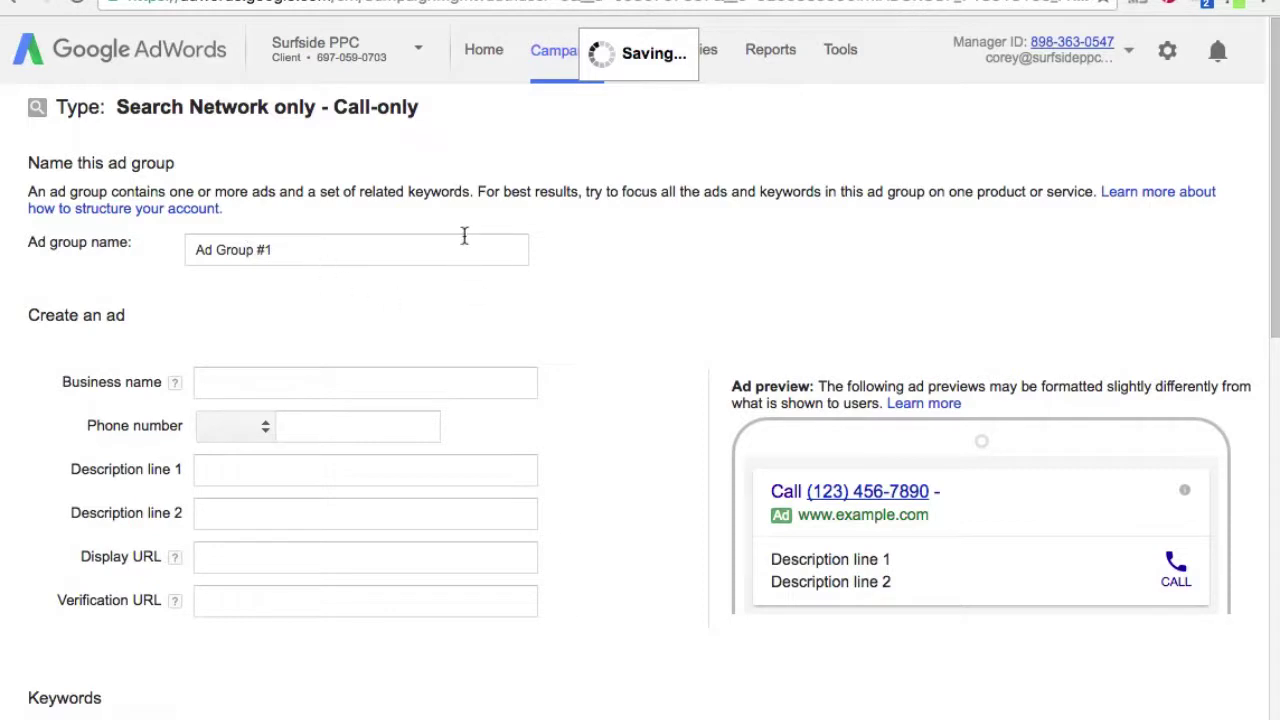
- Rename the ad group to 'PPC Management Agency'
{"action": "left_click", "coordinate": [464, 236]}
{"action": "triple_click", "coordinate": [297, 246]}
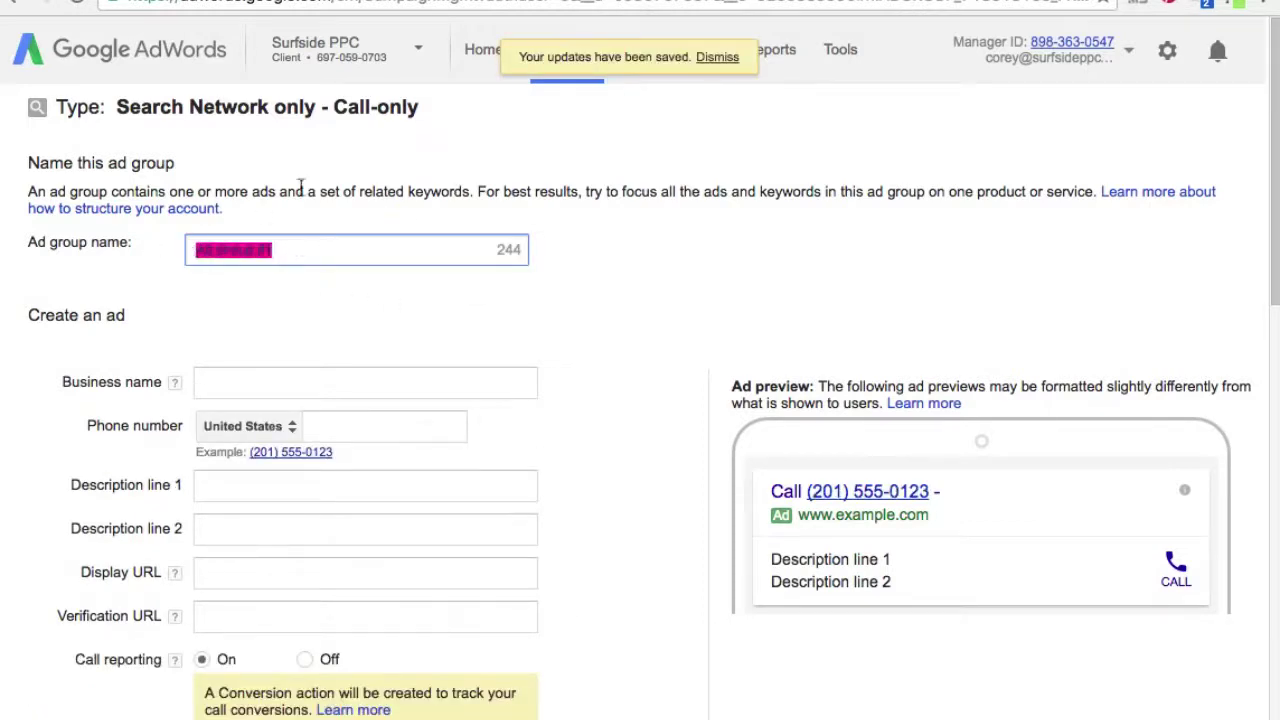
{"action": "type", "text": "PPC"}
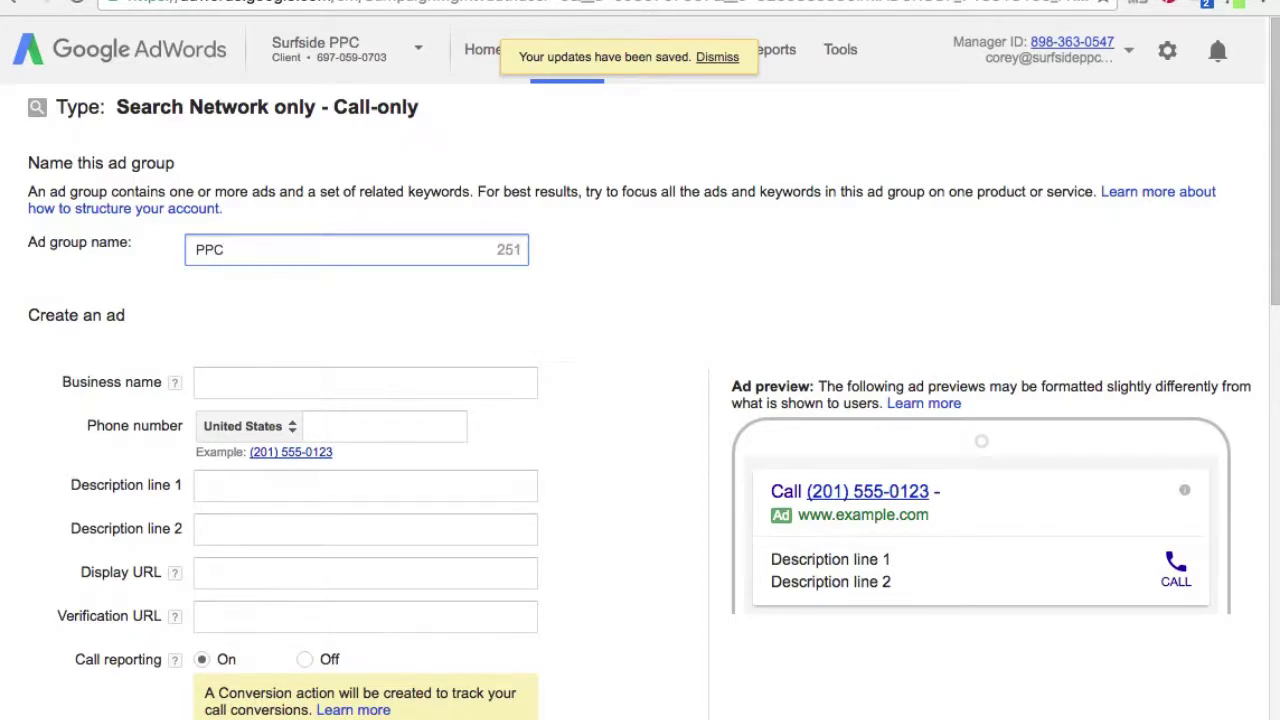
{"action": "type", "text": " Management "}
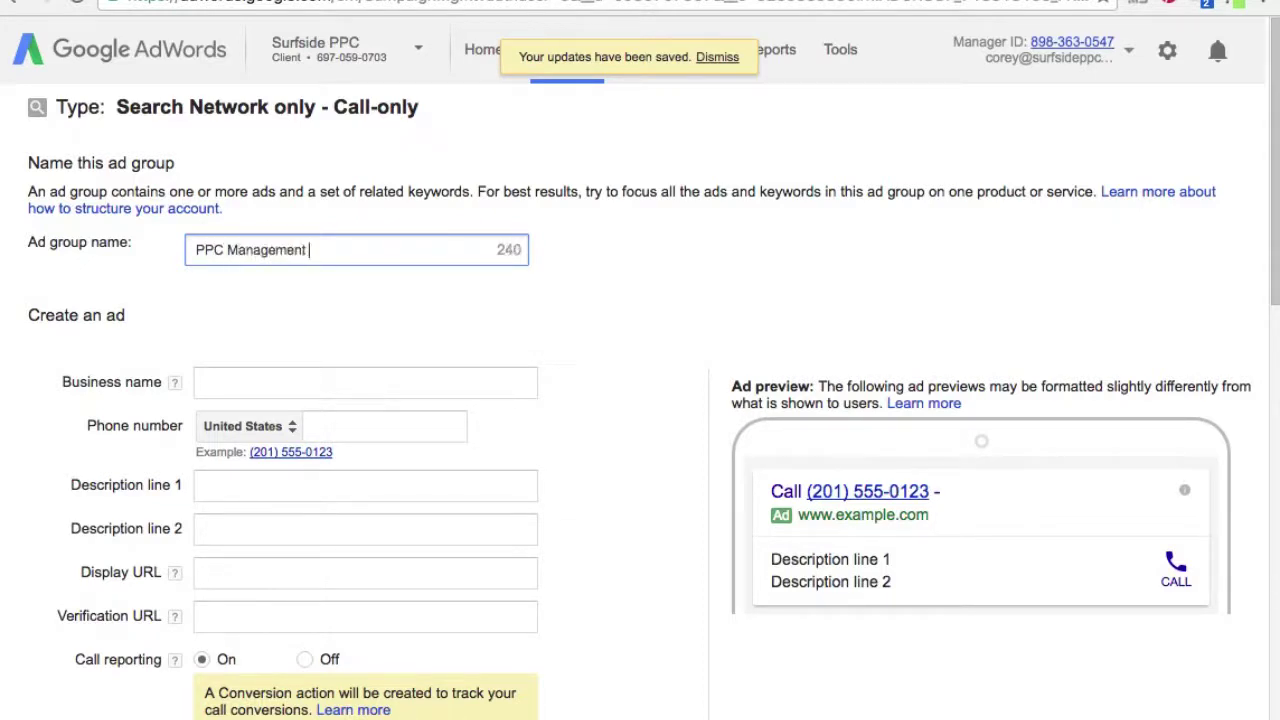
{"action": "type", "text": "Agency"}
- Give the call ad the business name 'Surfside PPC' and the business phone number
{"action": "left_click", "coordinate": [441, 385]}
{"action": "left_click", "coordinate": [441, 385]}
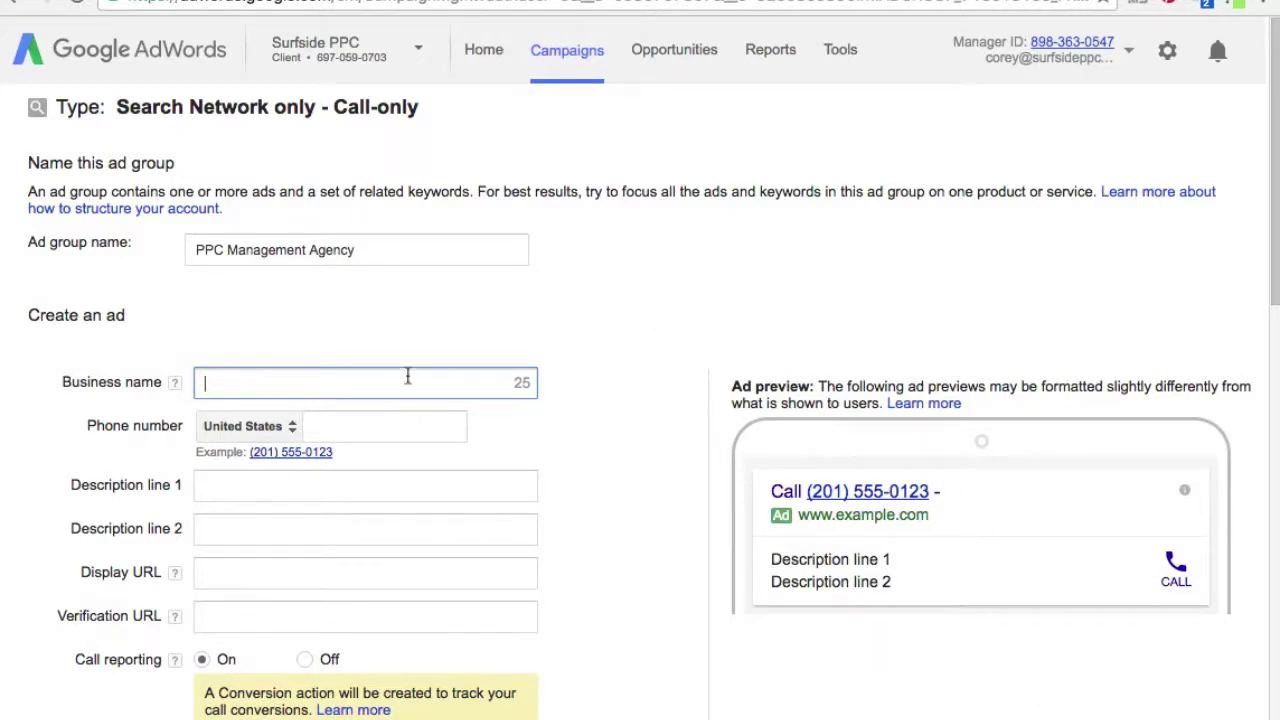
{"action": "type", "text": "Surfsi"}
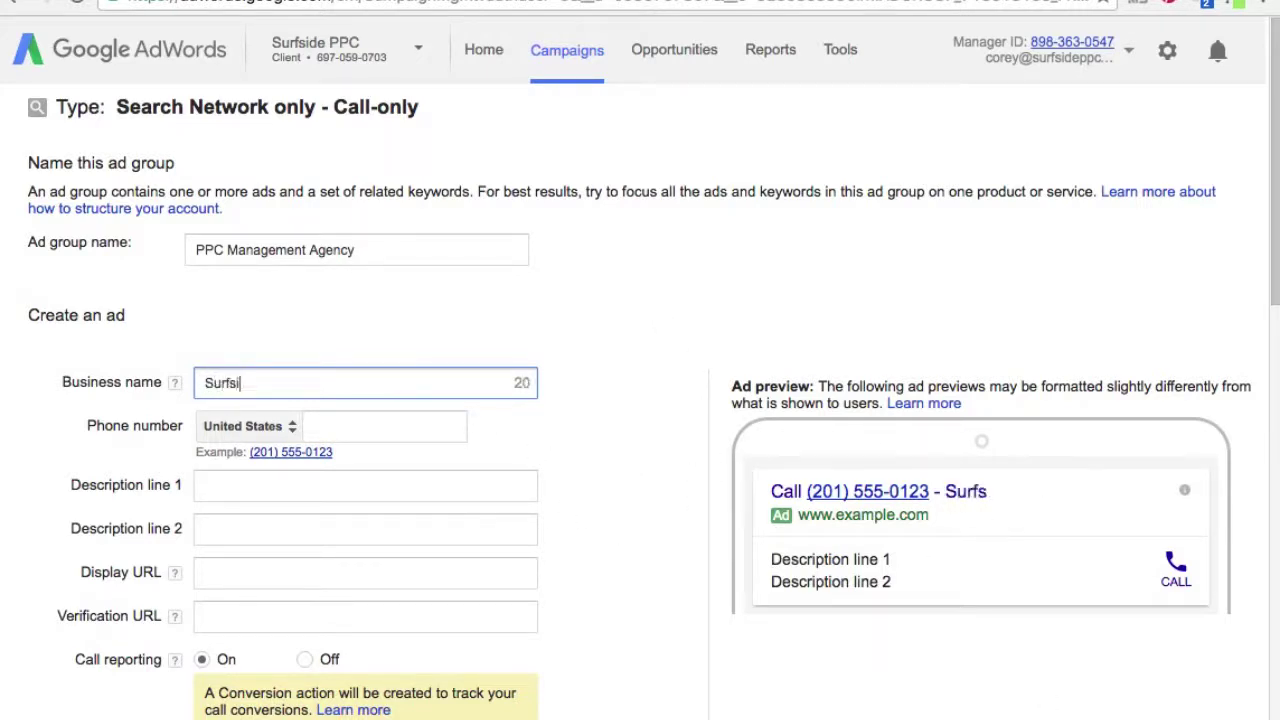
{"action": "type", "text": "de PPC"}
{"action": "key", "text": "Tab"}
{"action": "key", "text": "Tab"}
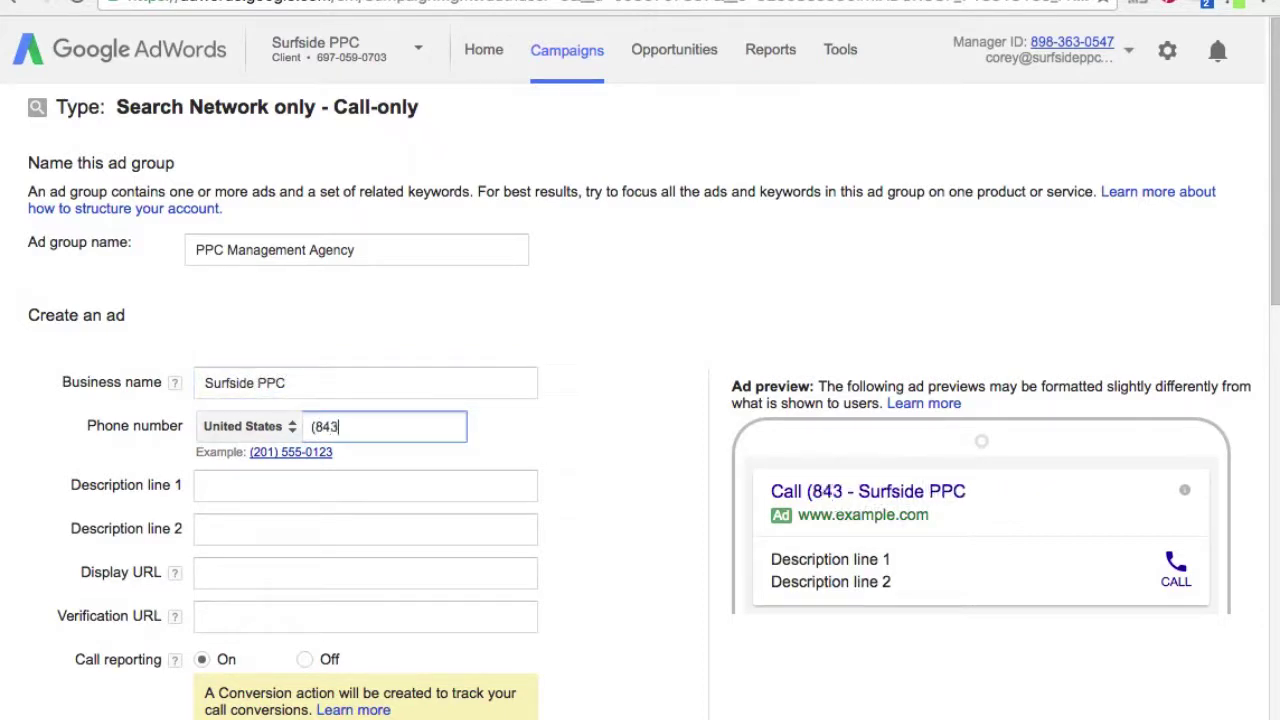
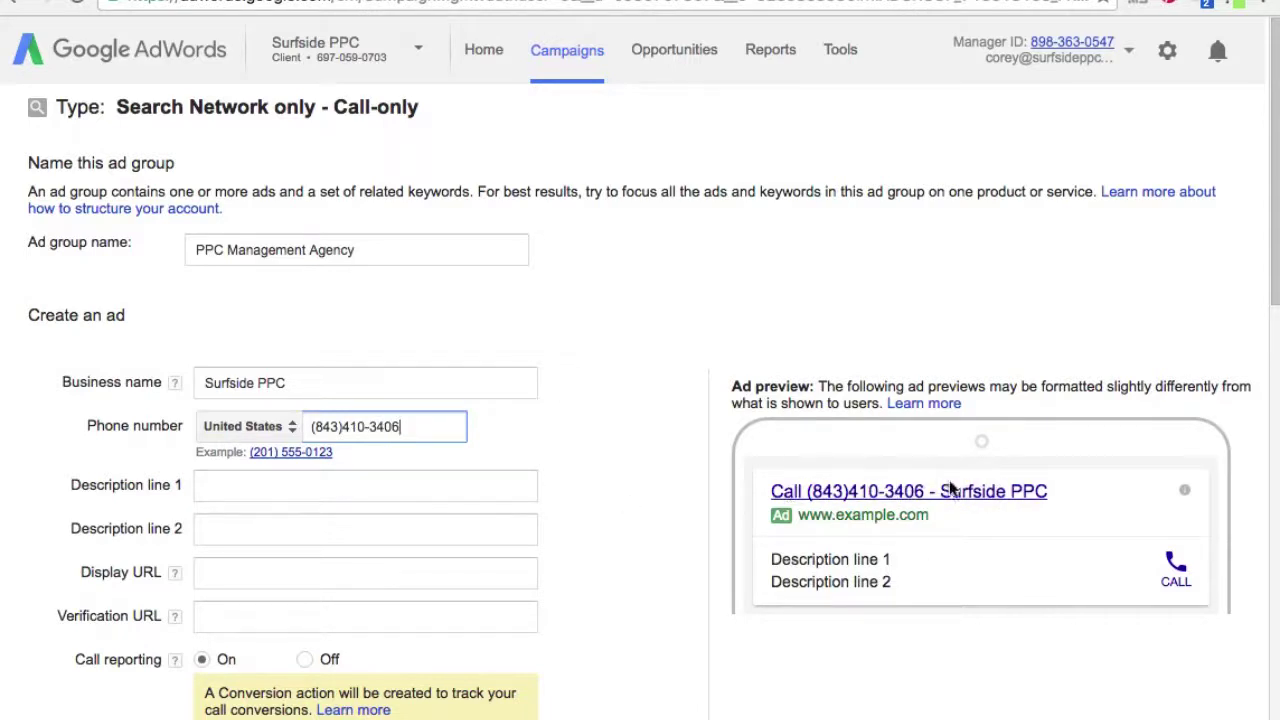
{"action": "left_click", "coordinate": [483, 484]}
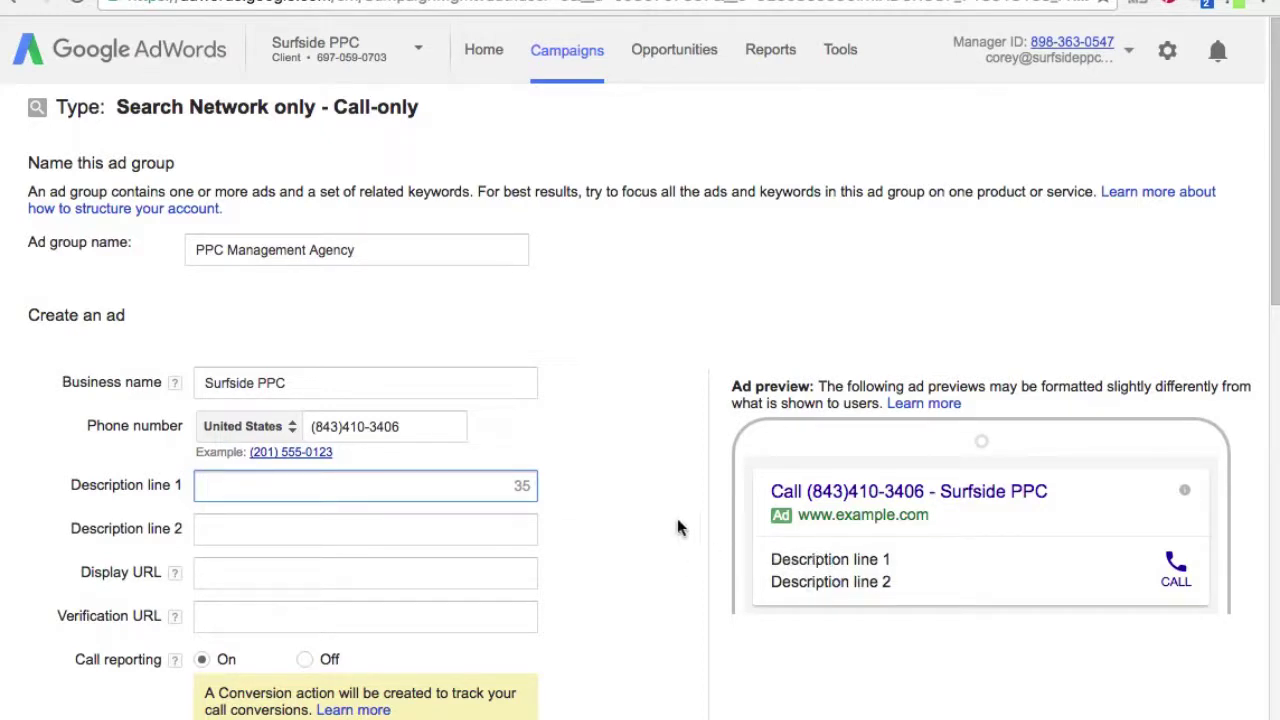
- Write description line 1 about the PPC Management Agency and line 2 'Give Us A Call Today'
{"action": "type", "text": "The Nu"}
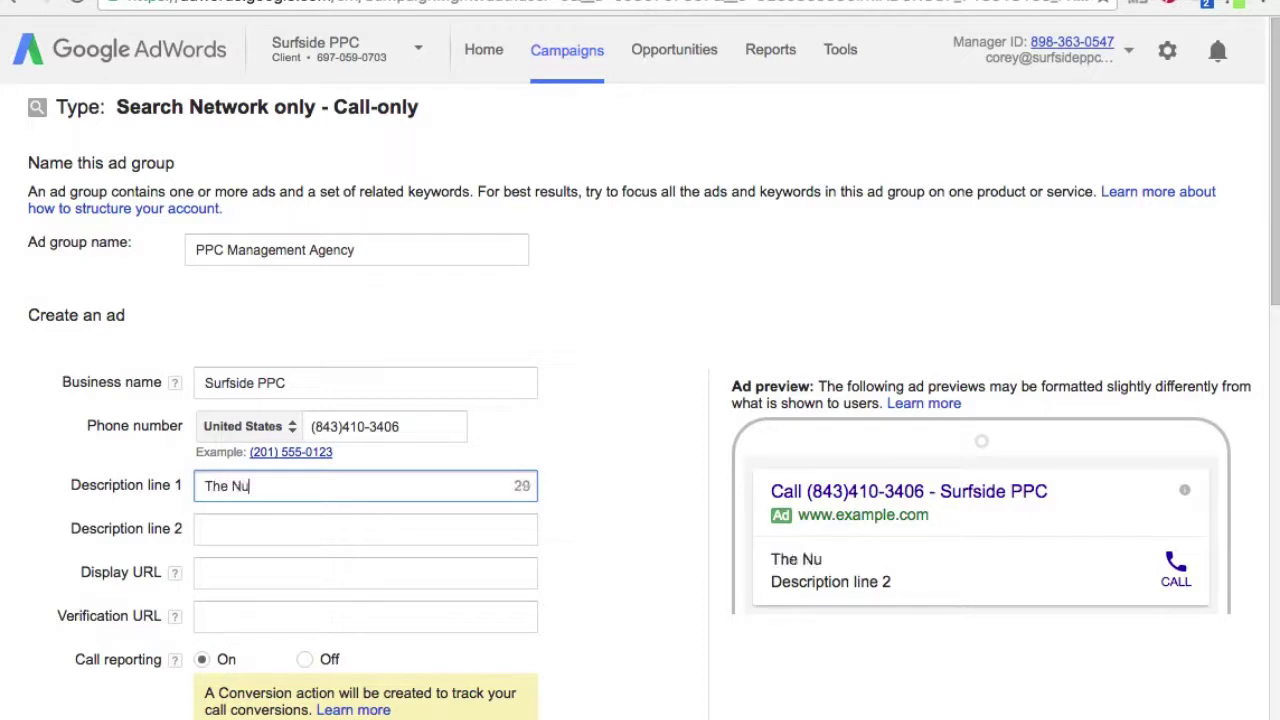
{"action": "type", "text": "mber # PPC"}
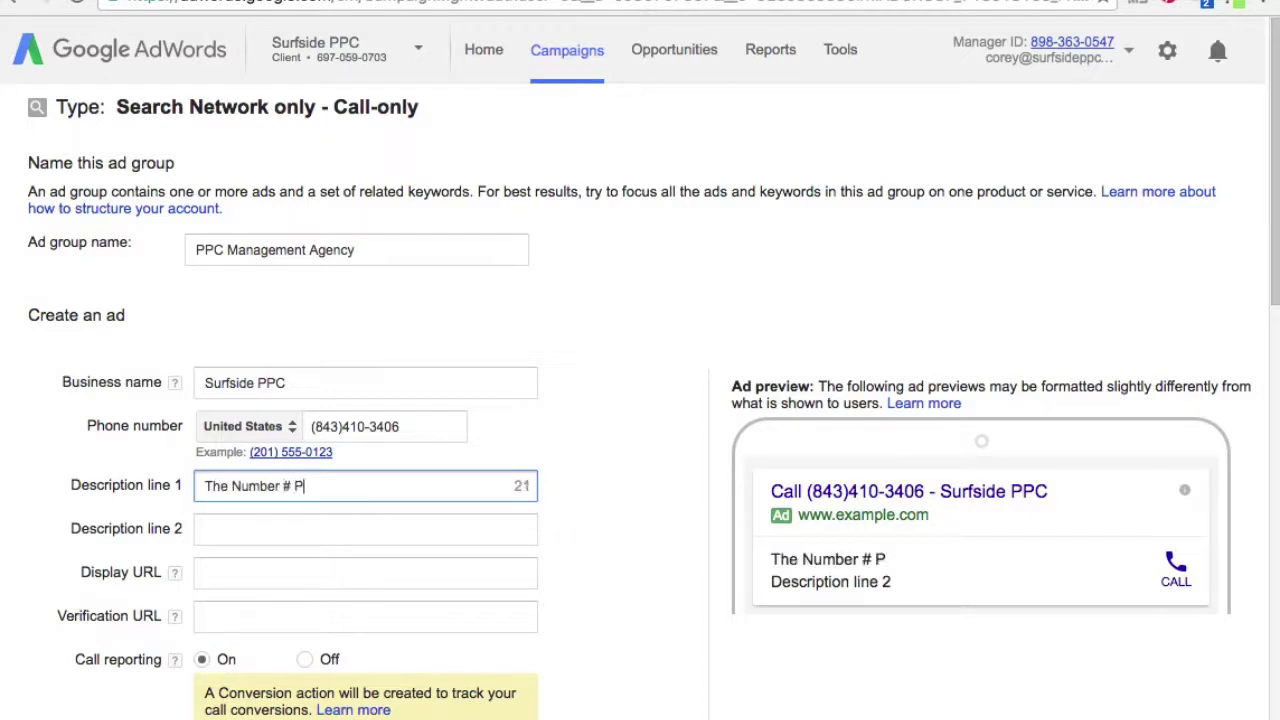
{"action": "key", "text": "BackSpace"}
{"action": "key", "text": "BackSpace"}
{"action": "key", "text": "BackSpace"}
{"action": "type", "text": "PPC Manage"}
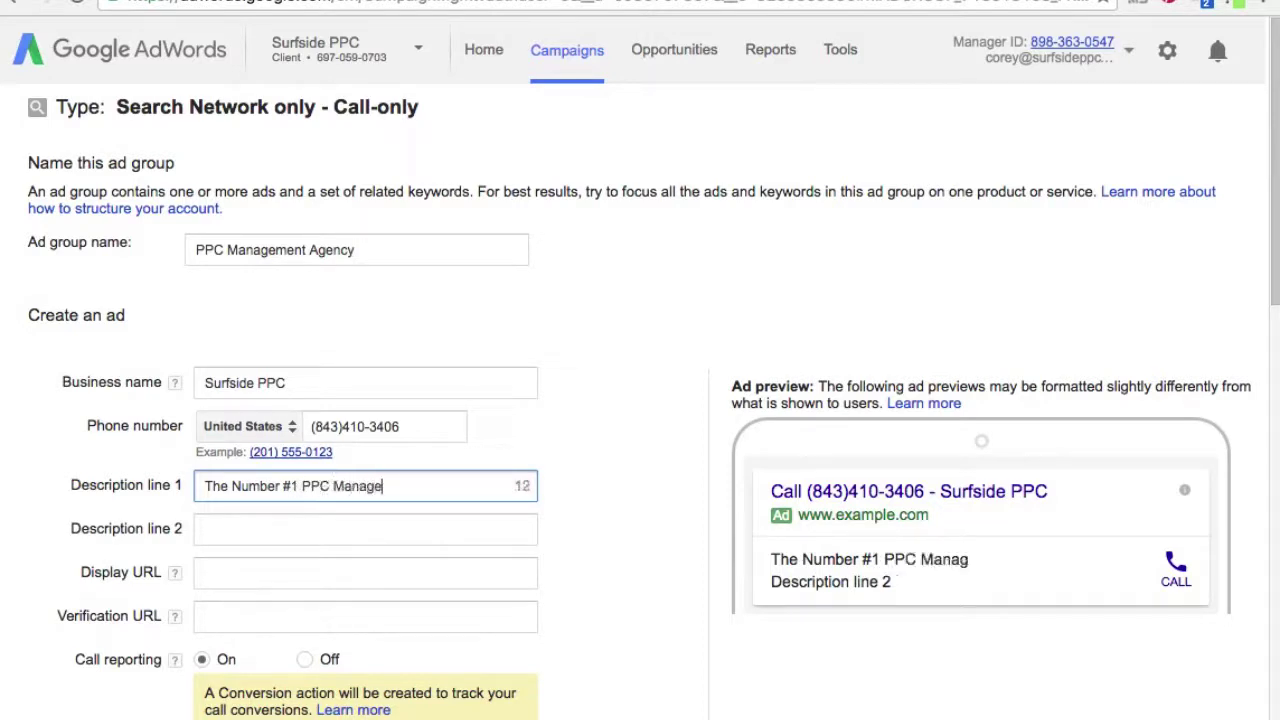
{"action": "type", "text": "ment Agency"}
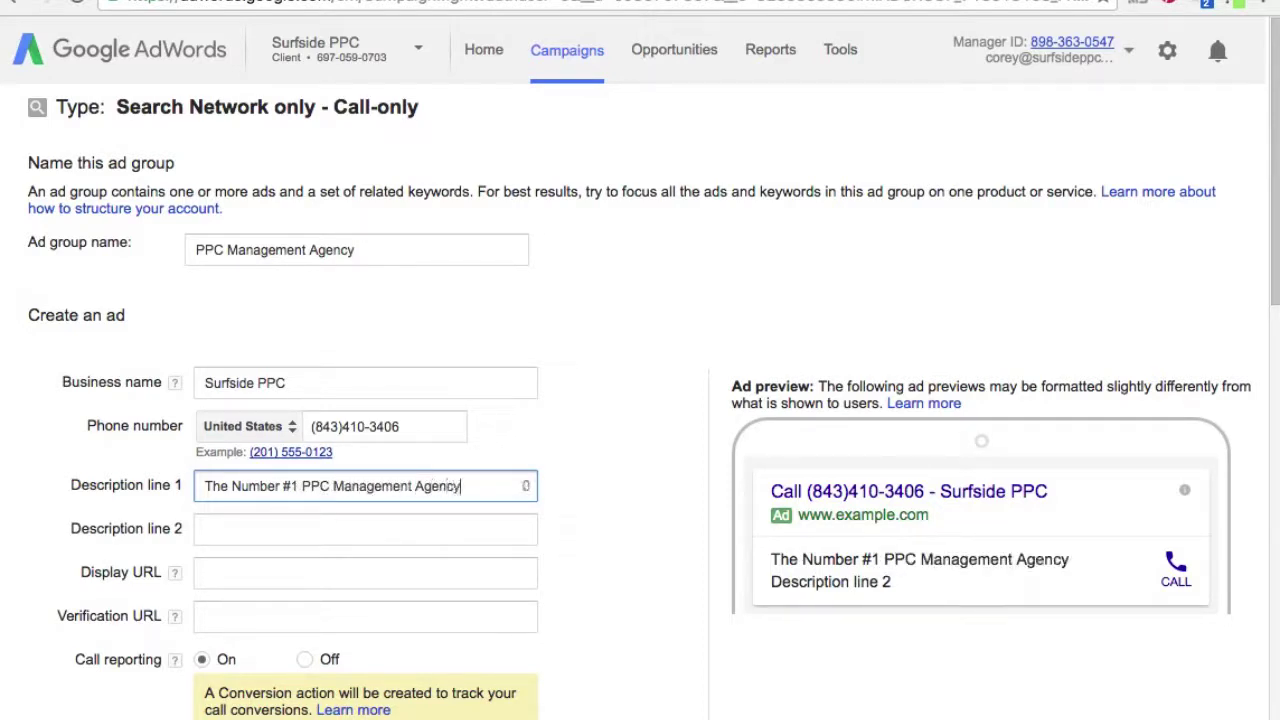
{"action": "left_click", "coordinate": [492, 535]}
{"action": "type", "text": "Give Us A Call Today!"}
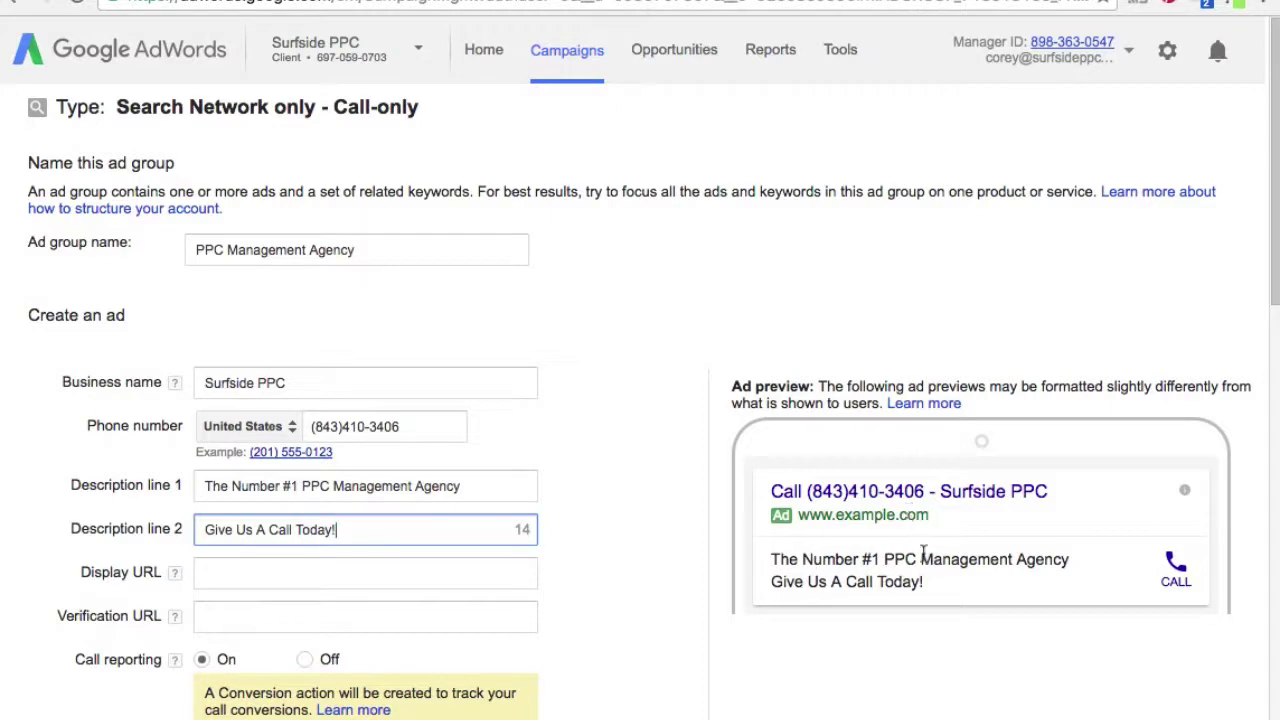
{"action": "left_click", "coordinate": [396, 574]}
{"action": "type", "text": "www.SurfsidePPC.com"}
{"action": "left_click", "coordinate": [174, 616]}
{"action": "key", "text": "Tab"}
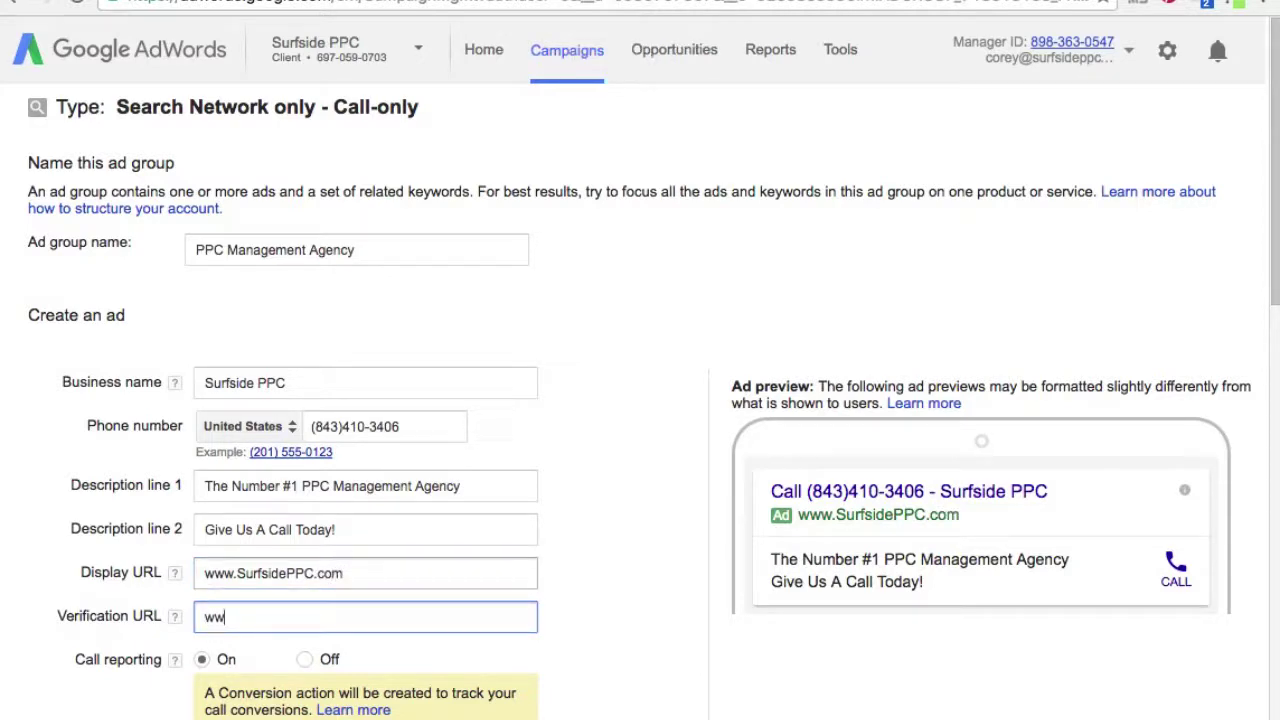
{"action": "type", "text": "www.surfsideppc.co"}
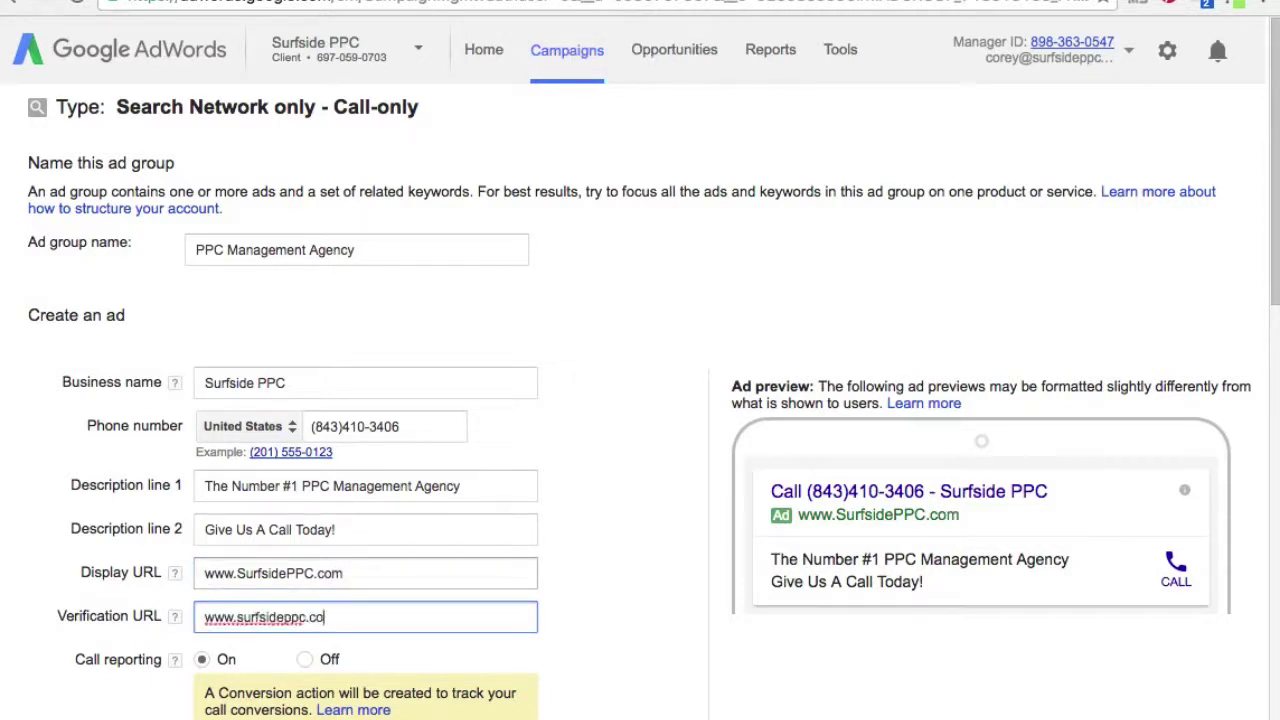
{"action": "type", "text": "m"}
{"action": "left_click", "coordinate": [628, 664]}
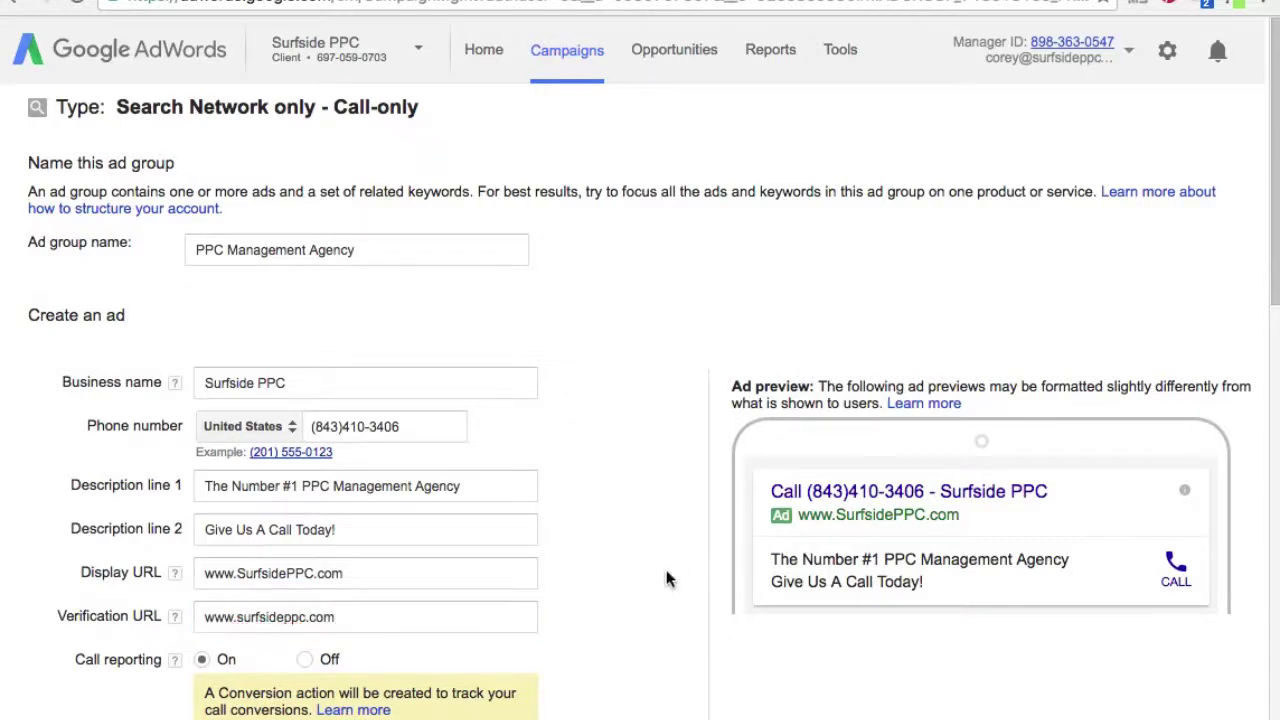
{"action": "scroll", "coordinate": [650, 550], "scroll_direction": "down", "scroll_amount": 3}
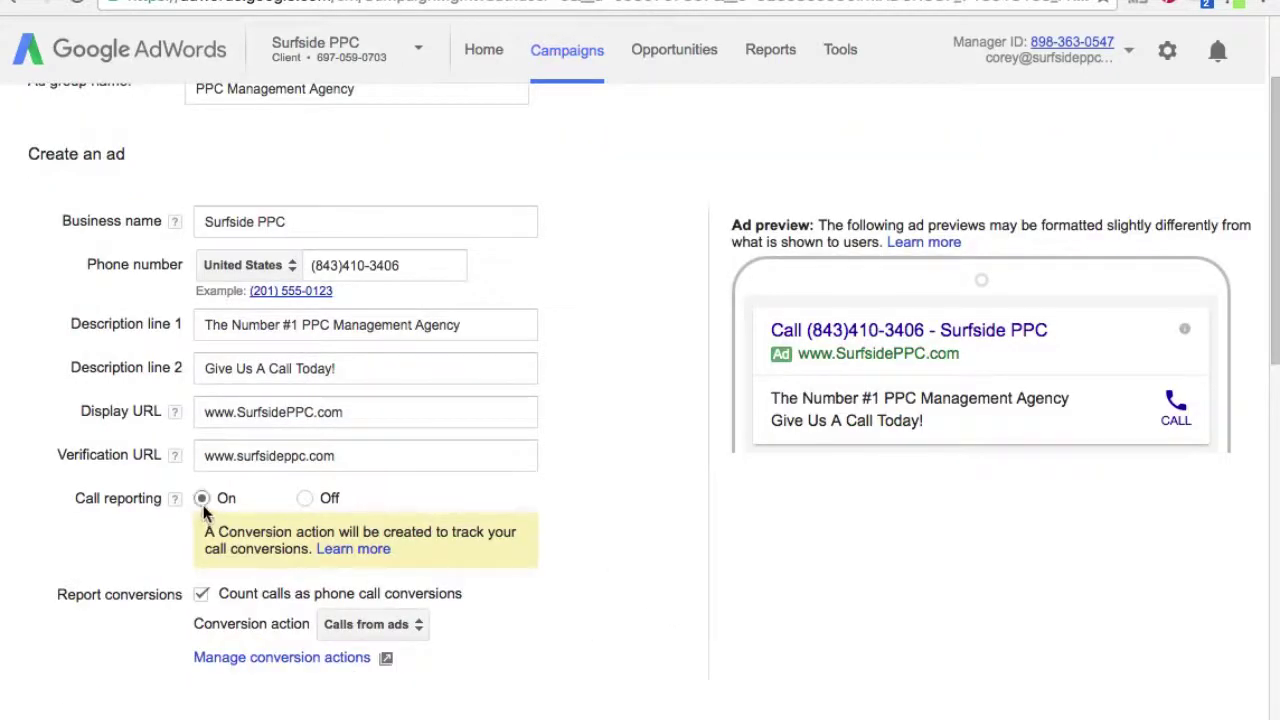
{"action": "scroll", "coordinate": [320, 590], "scroll_direction": "down", "scroll_amount": 3}
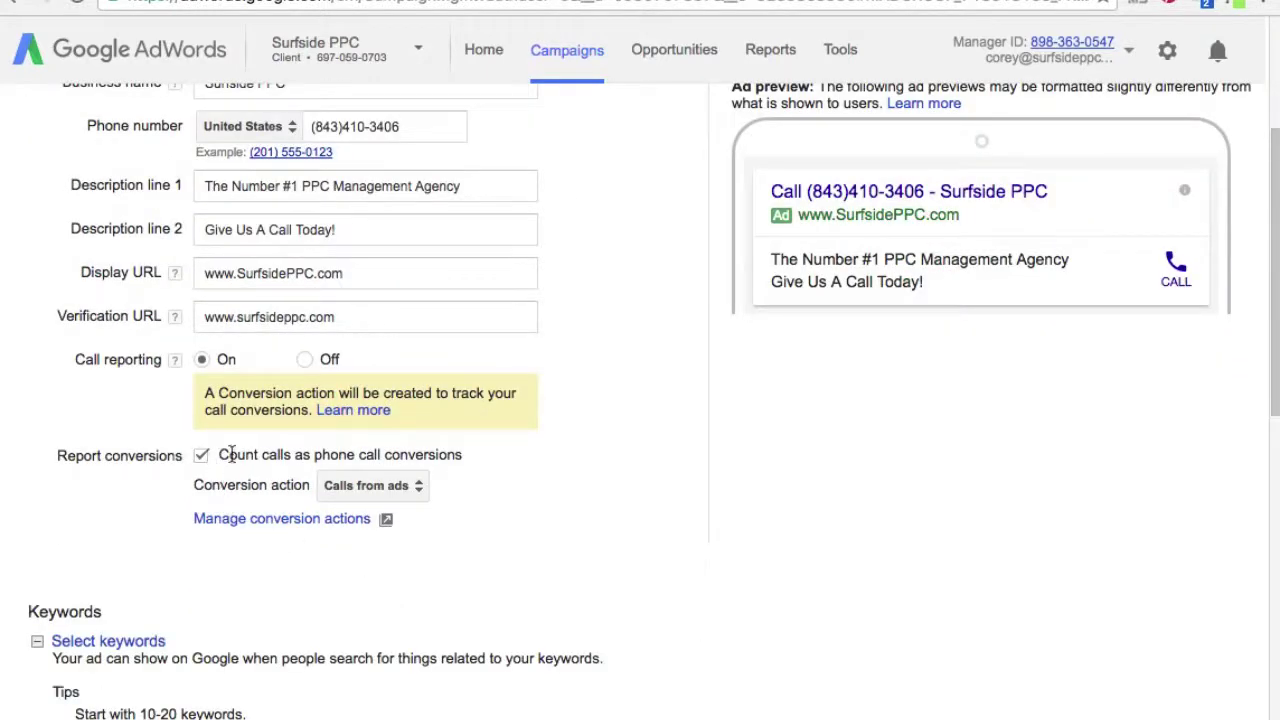
{"action": "left_click", "coordinate": [386, 490]}
{"action": "scroll", "coordinate": [588, 553], "scroll_direction": "down", "scroll_amount": 5}
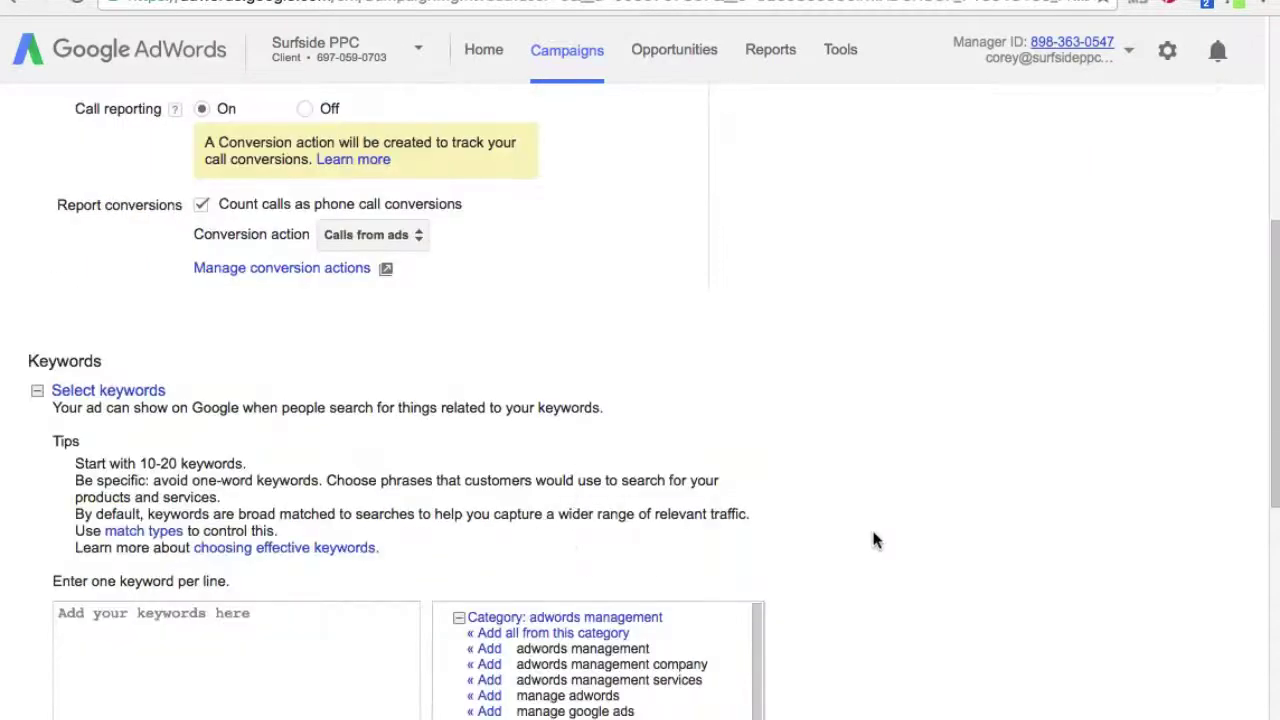
{"action": "scroll", "coordinate": [714, 608], "scroll_direction": "down", "scroll_amount": 2}
{"action": "scroll", "coordinate": [957, 637], "scroll_direction": "up", "scroll_amount": 12}
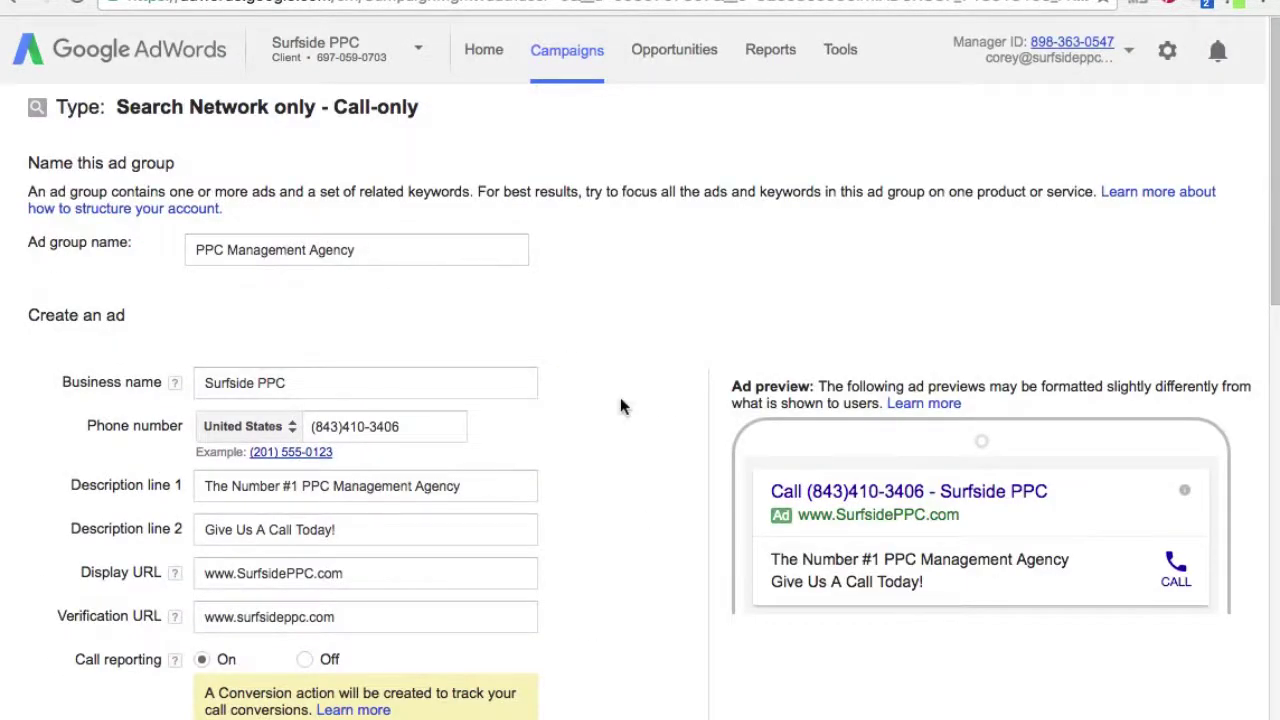
{"action": "scroll", "coordinate": [620, 400], "scroll_direction": "down", "scroll_amount": 10}
- Add the exact-match keyword [ppc management agency] to the ad group
{"action": "left_click", "coordinate": [287, 538]}
{"action": "scroll", "coordinate": [548, 598], "scroll_direction": "down", "scroll_amount": 4}
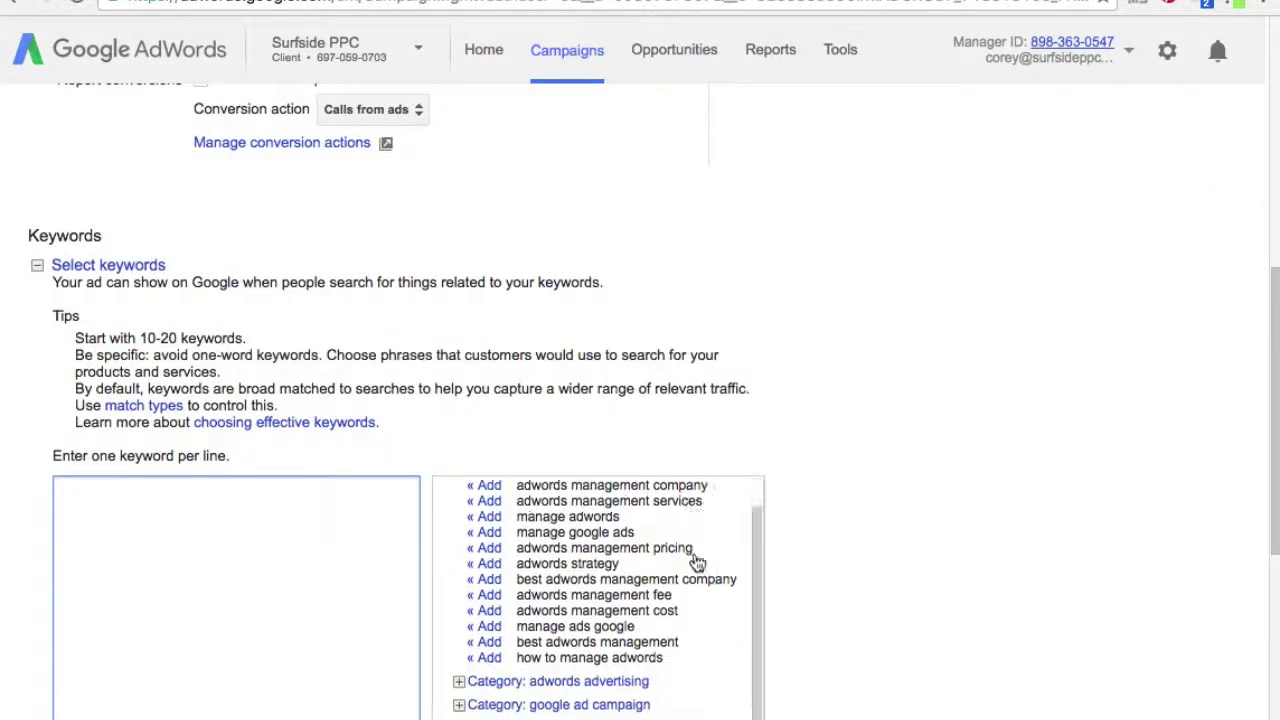
{"action": "scroll", "coordinate": [978, 580], "scroll_direction": "down", "scroll_amount": 2}
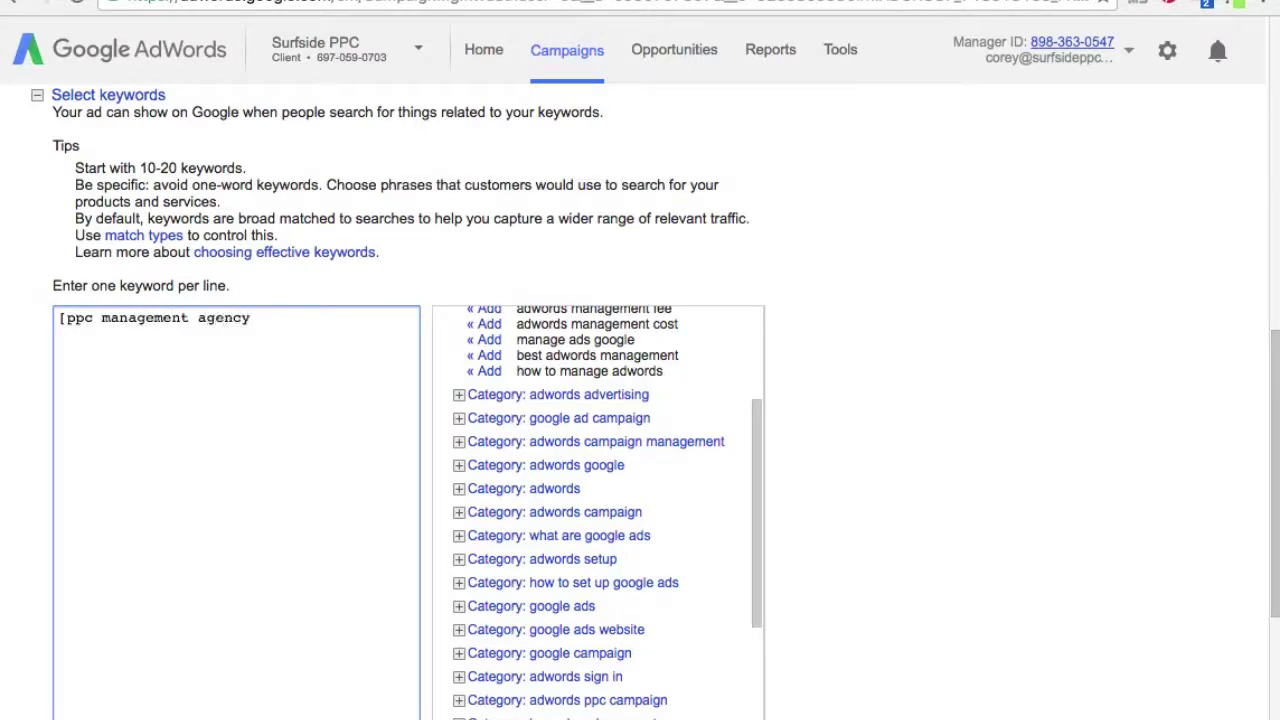
{"action": "scroll", "coordinate": [863, 257], "scroll_direction": "down", "scroll_amount": 4}
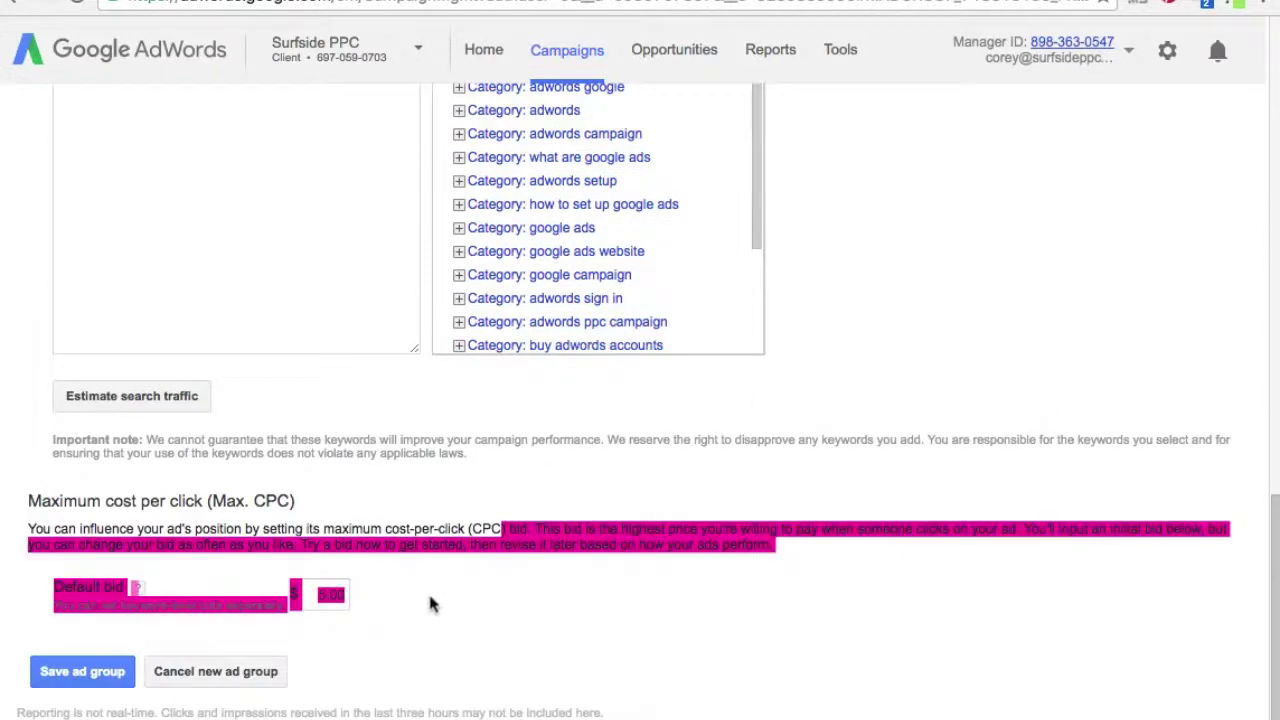
{"action": "left_click", "coordinate": [100, 680]}
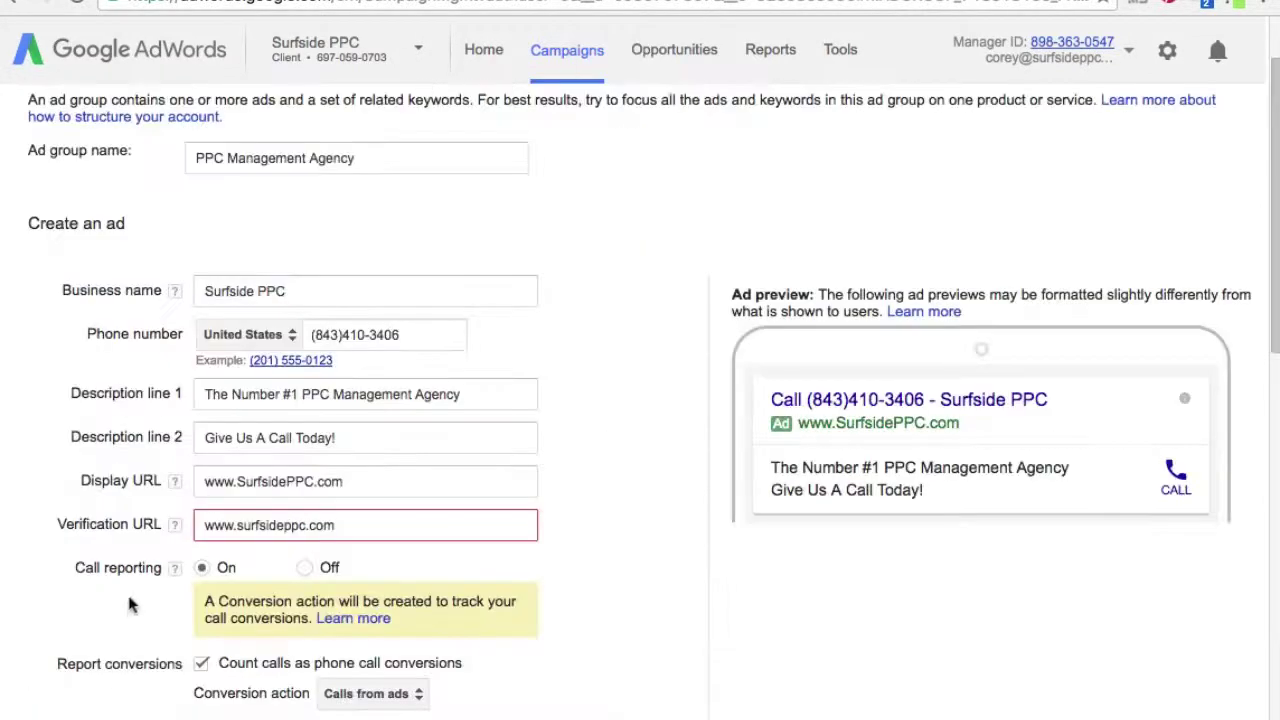
{"action": "left_click", "coordinate": [203, 522]}
{"action": "type", "text": "http"}
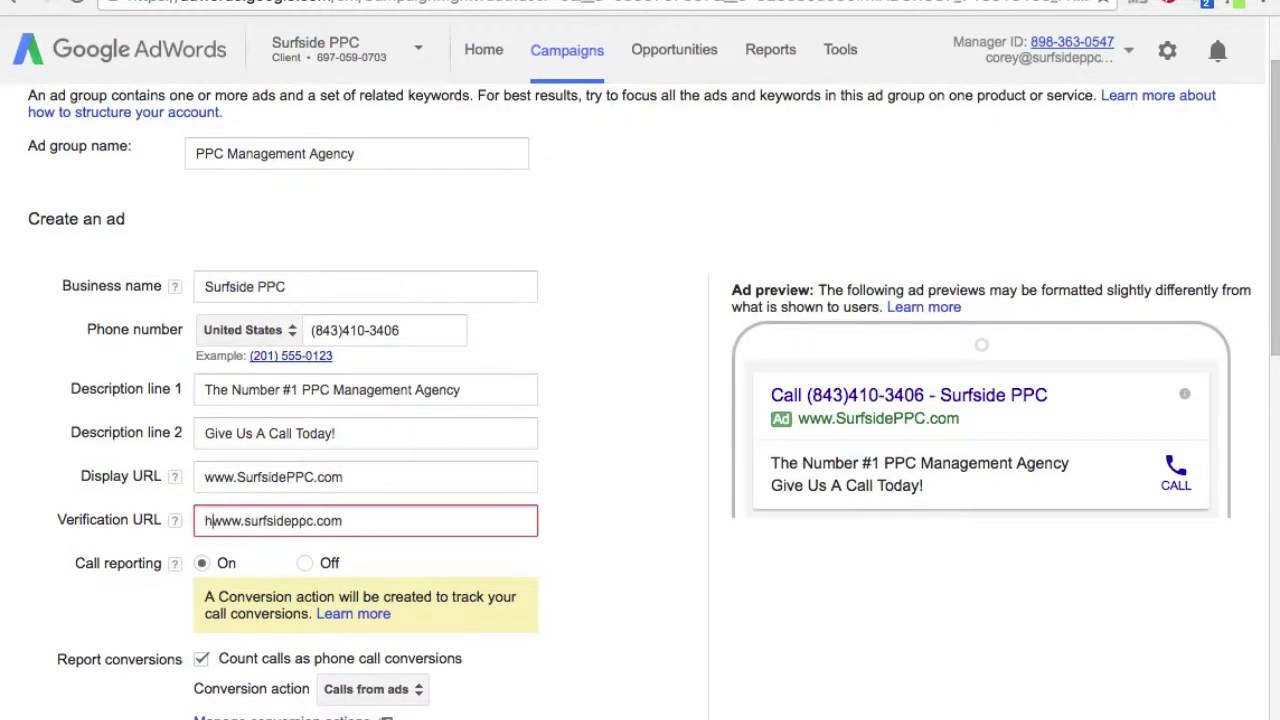
{"action": "type", "text": "://"}
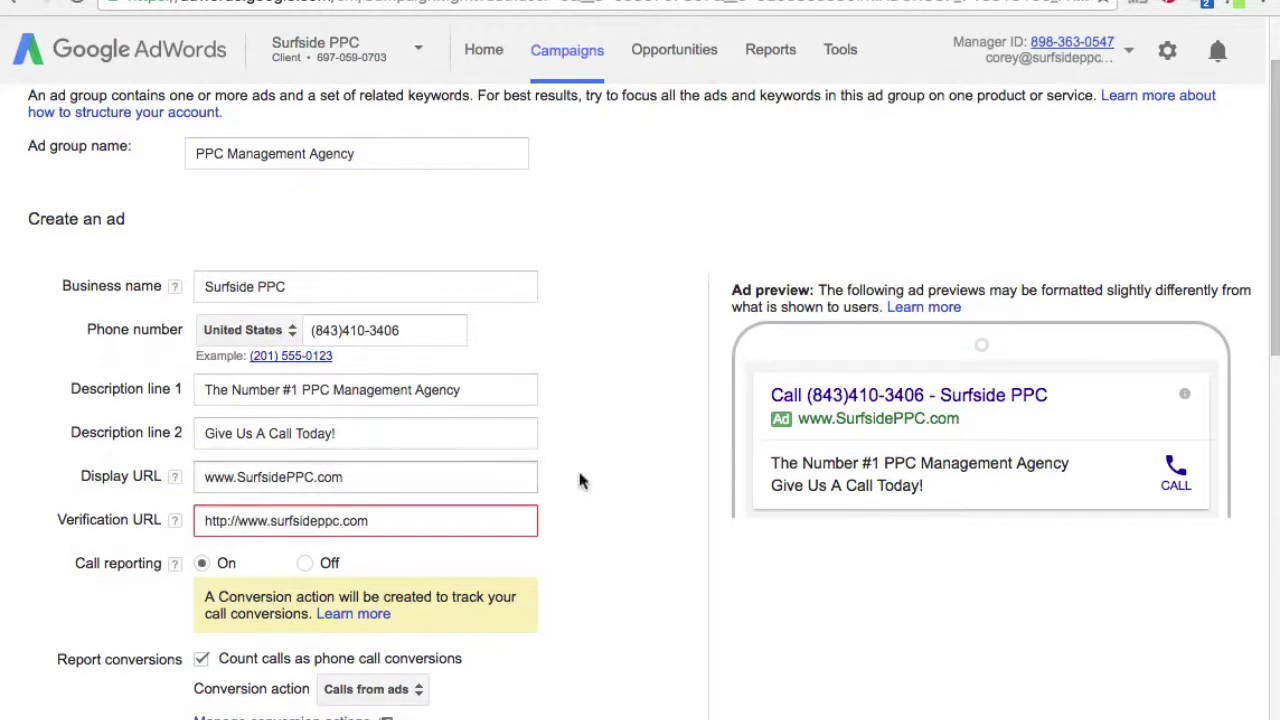
{"action": "scroll", "coordinate": [617, 464], "scroll_direction": "down", "scroll_amount": 3}
{"action": "scroll", "coordinate": [617, 458], "scroll_direction": "down", "scroll_amount": 11}
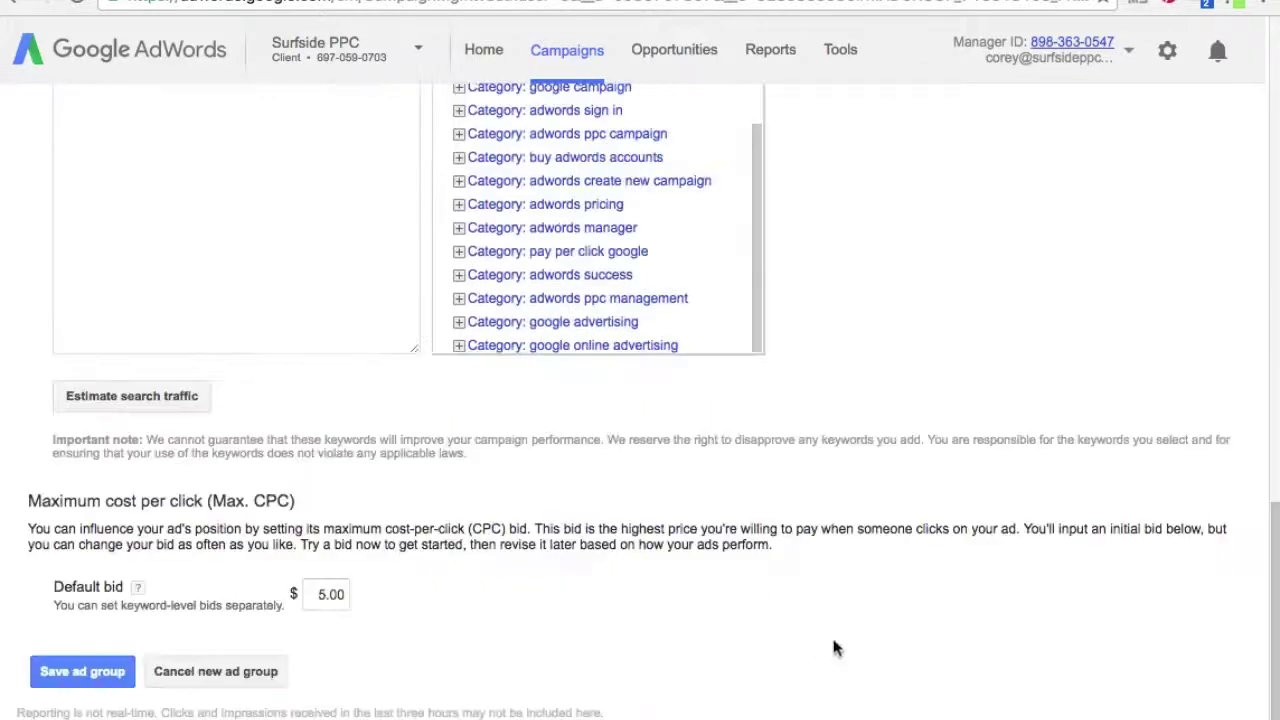
{"action": "left_click", "coordinate": [106, 684]}
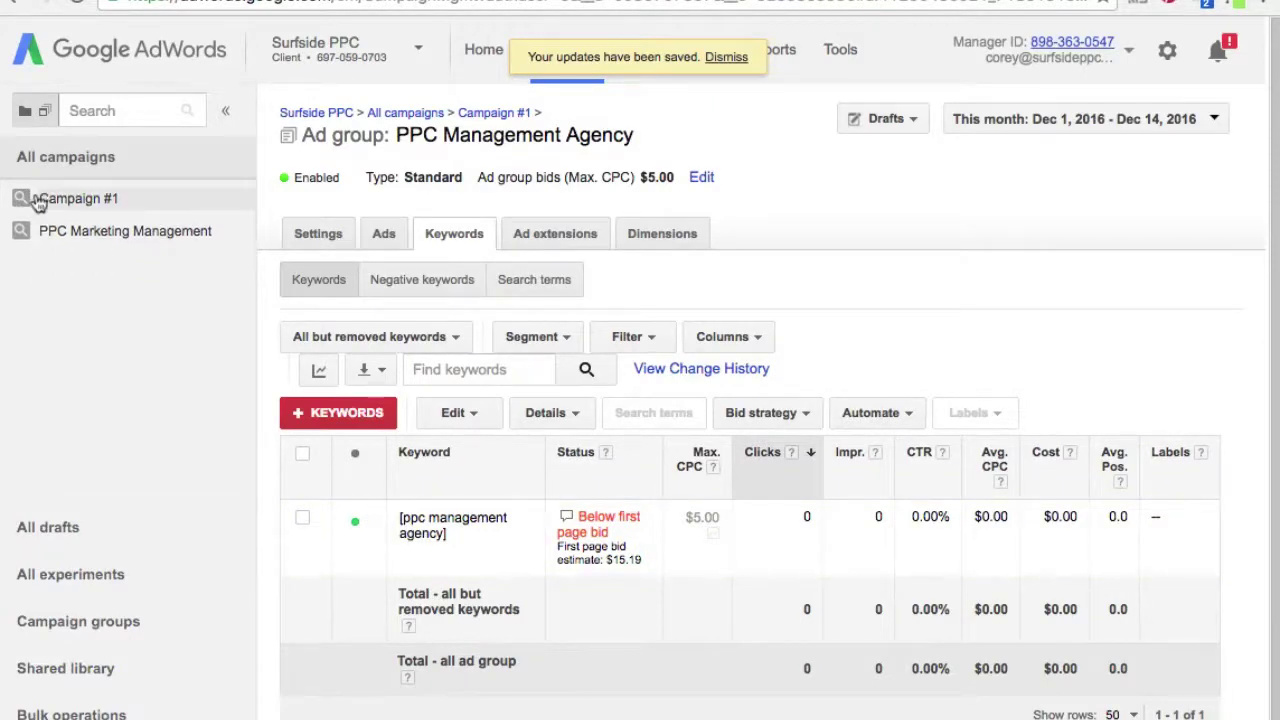
- Rename Campaign #1 to 'Call-Only - PPC Management Agency' and open its ad groups page
{"action": "left_click", "coordinate": [68, 202]}
{"action": "left_click", "coordinate": [87, 166]}
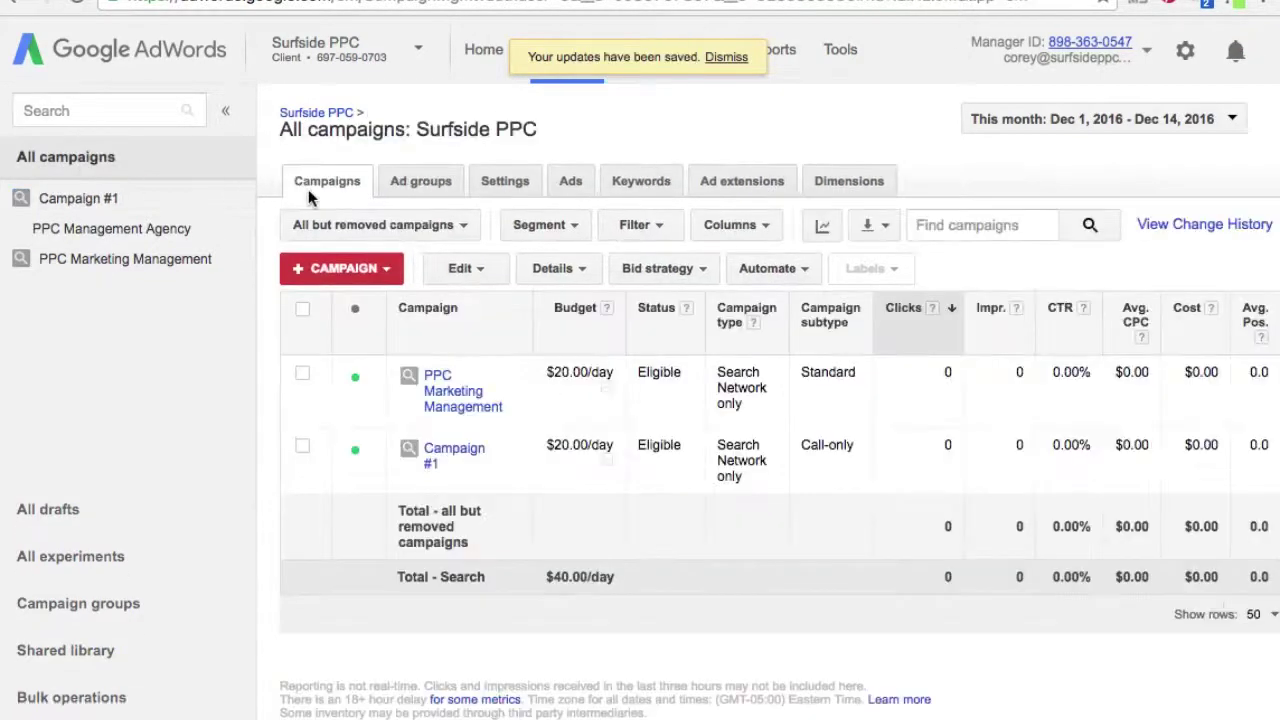
{"action": "left_click", "coordinate": [514, 444]}
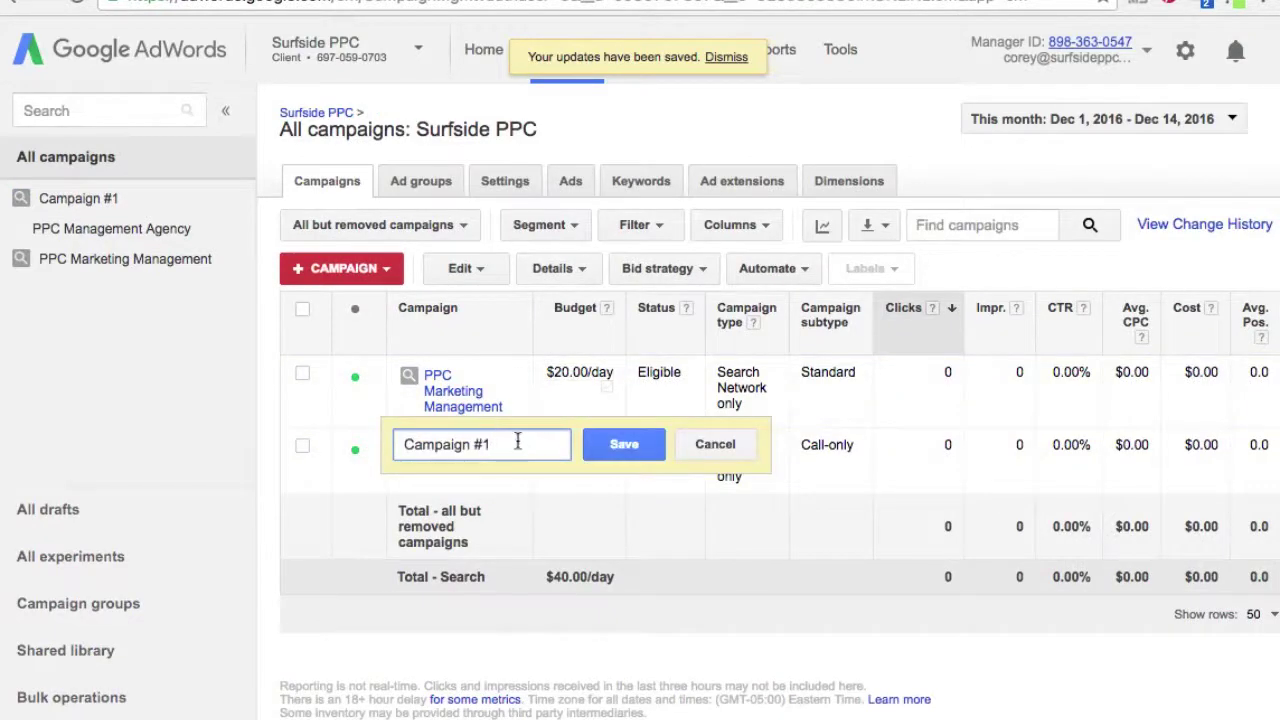
{"action": "key", "text": "ctrl+a"}
{"action": "type", "text": "Cal"}
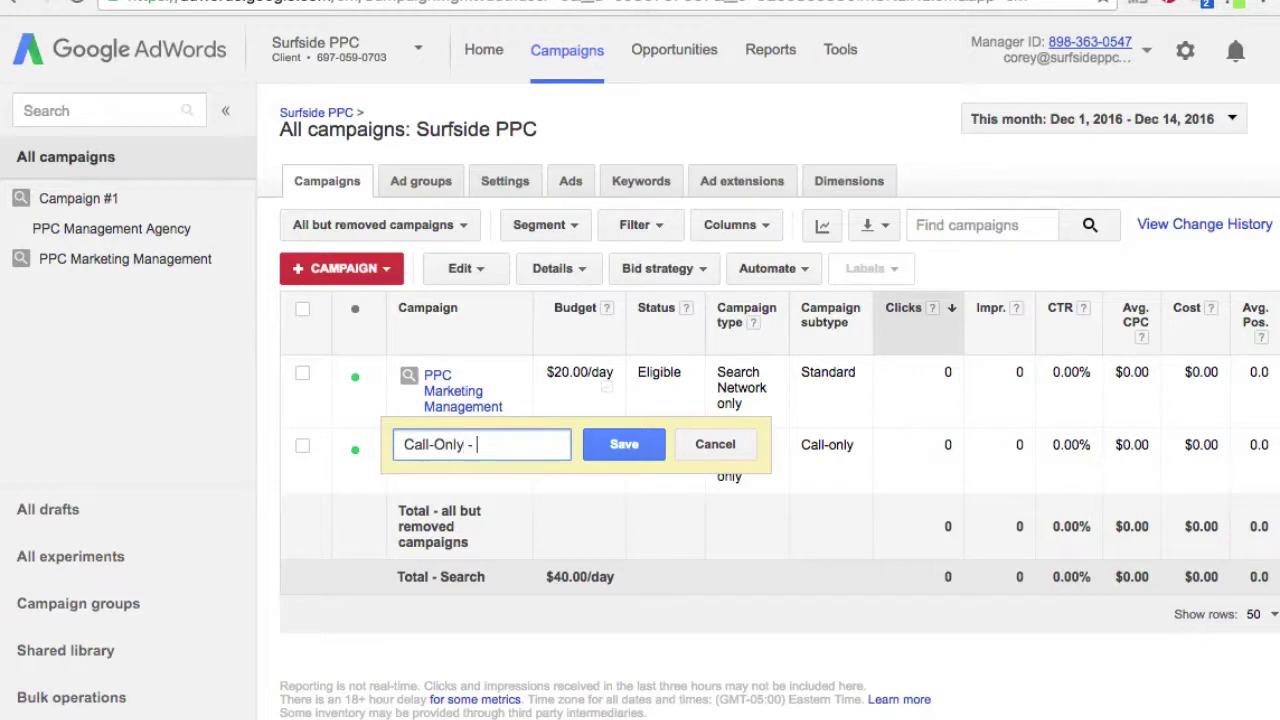
{"action": "type", "text": "l-Only - PPC Management Agency"}
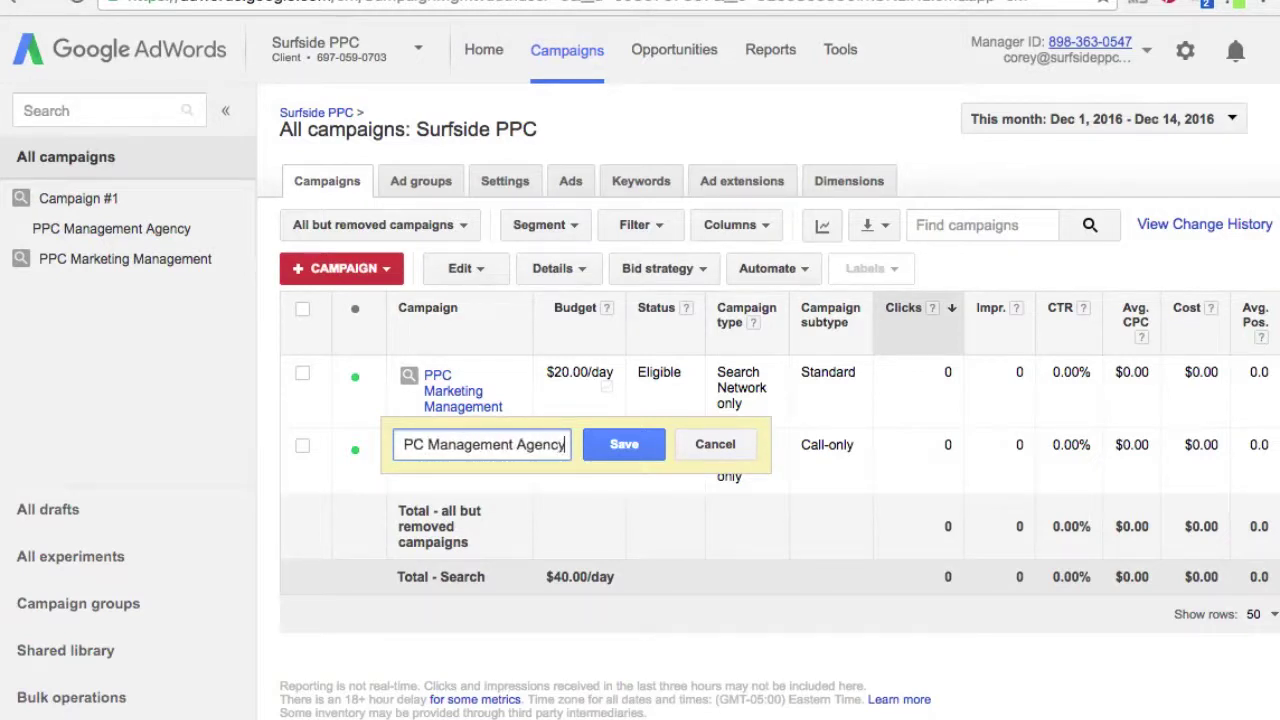
{"action": "key", "text": "Return"}
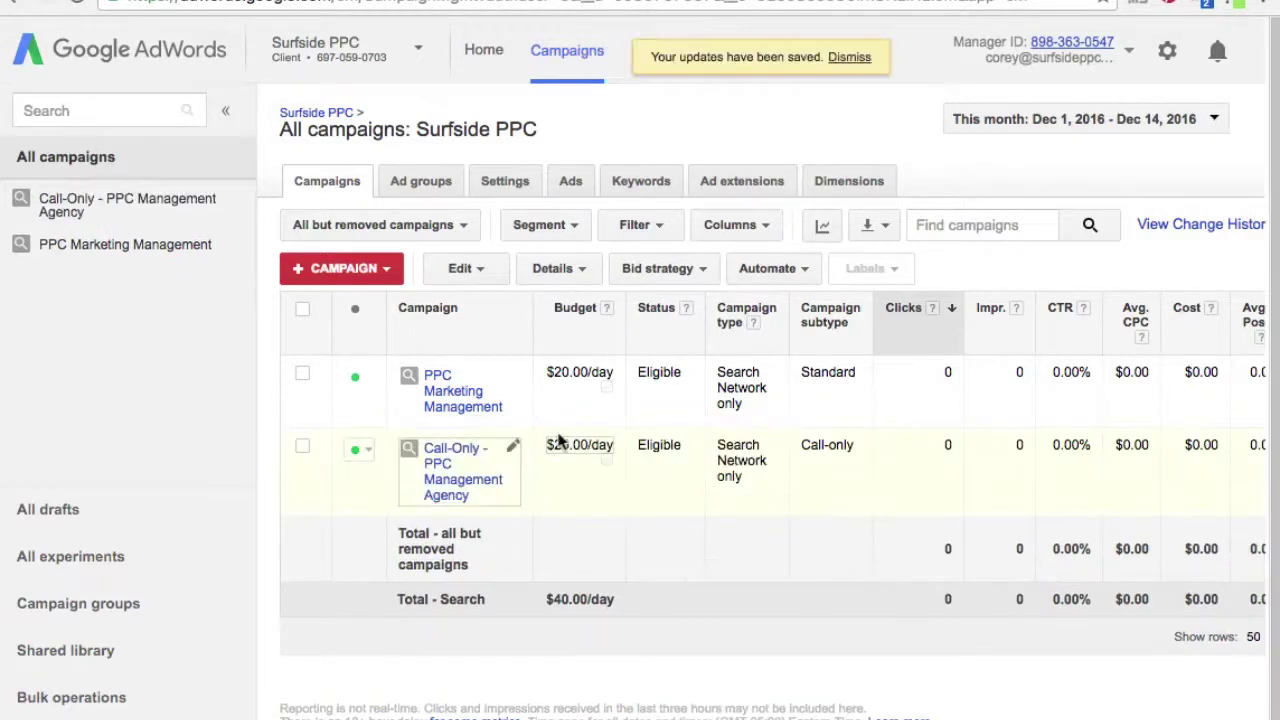
{"action": "left_click", "coordinate": [437, 493]}
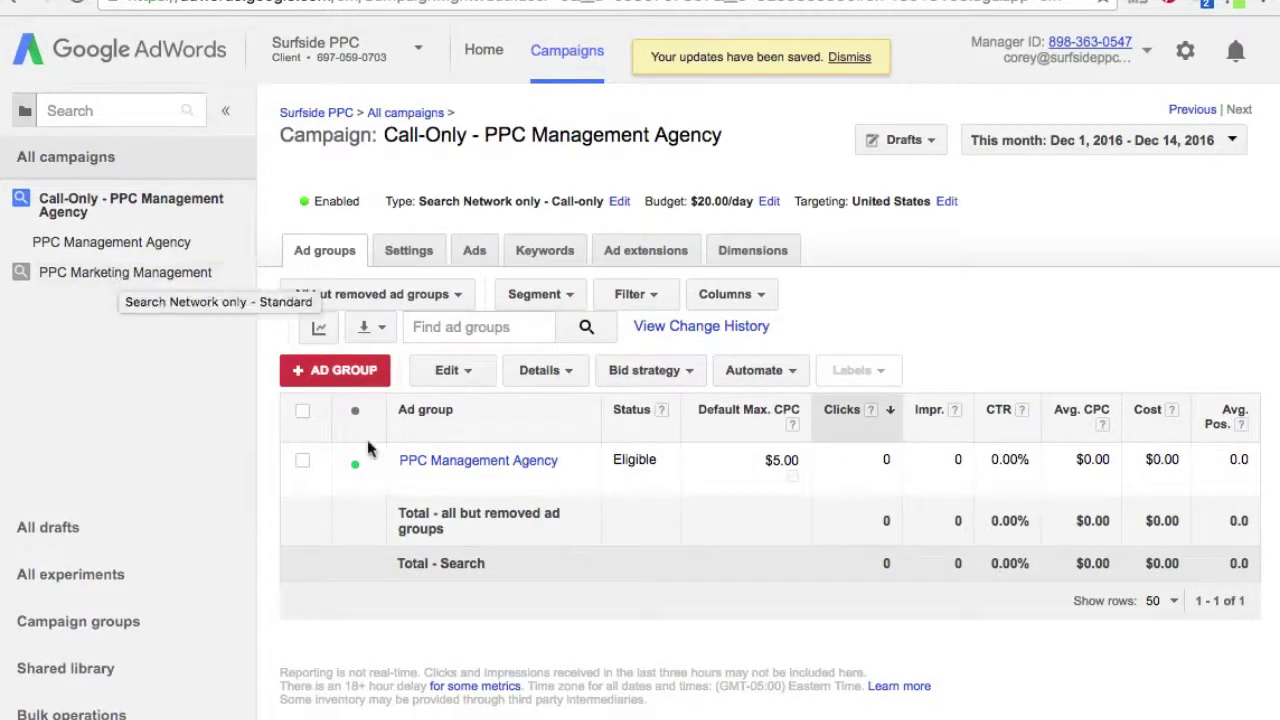
- Check the call-only keyword's $15.19 first-page bid estimate, then view the campaign's call-only ad
{"action": "left_click", "coordinate": [562, 256]}
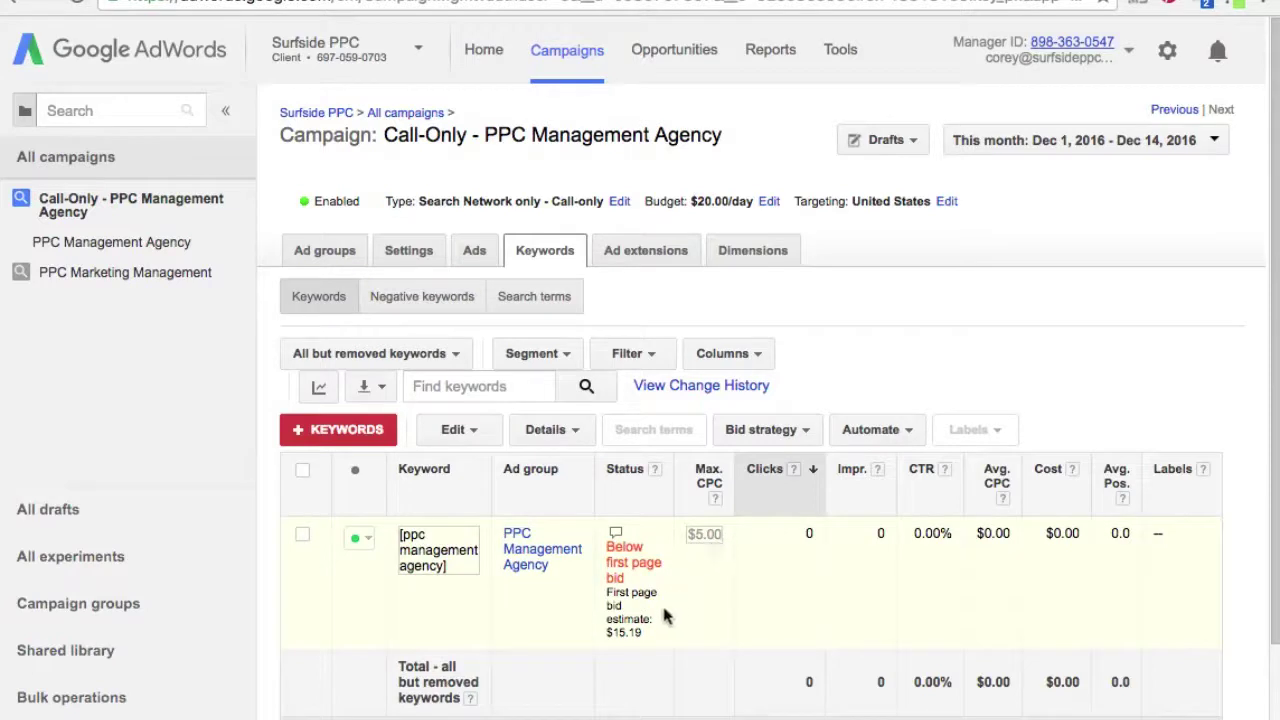
{"action": "left_click_drag", "start_coordinate": [645, 641], "coordinate": [619, 605]}
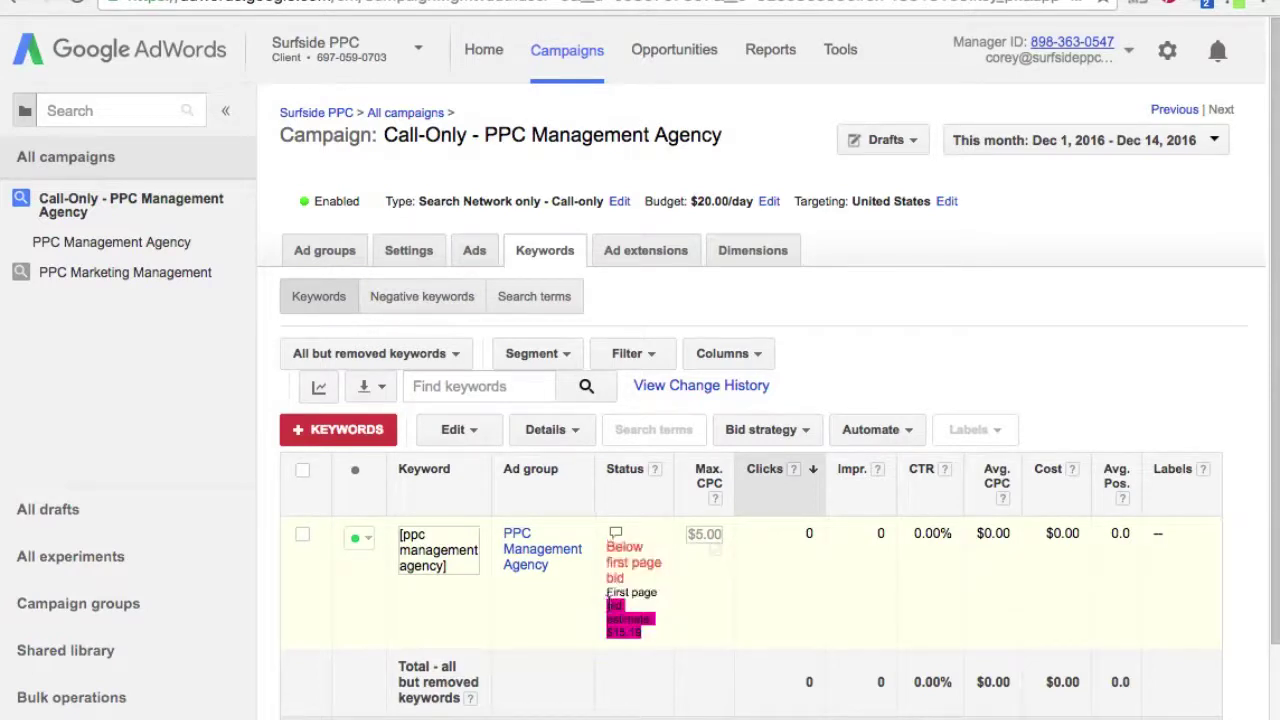
{"action": "left_click", "coordinate": [609, 608]}
{"action": "left_click", "coordinate": [472, 250]}
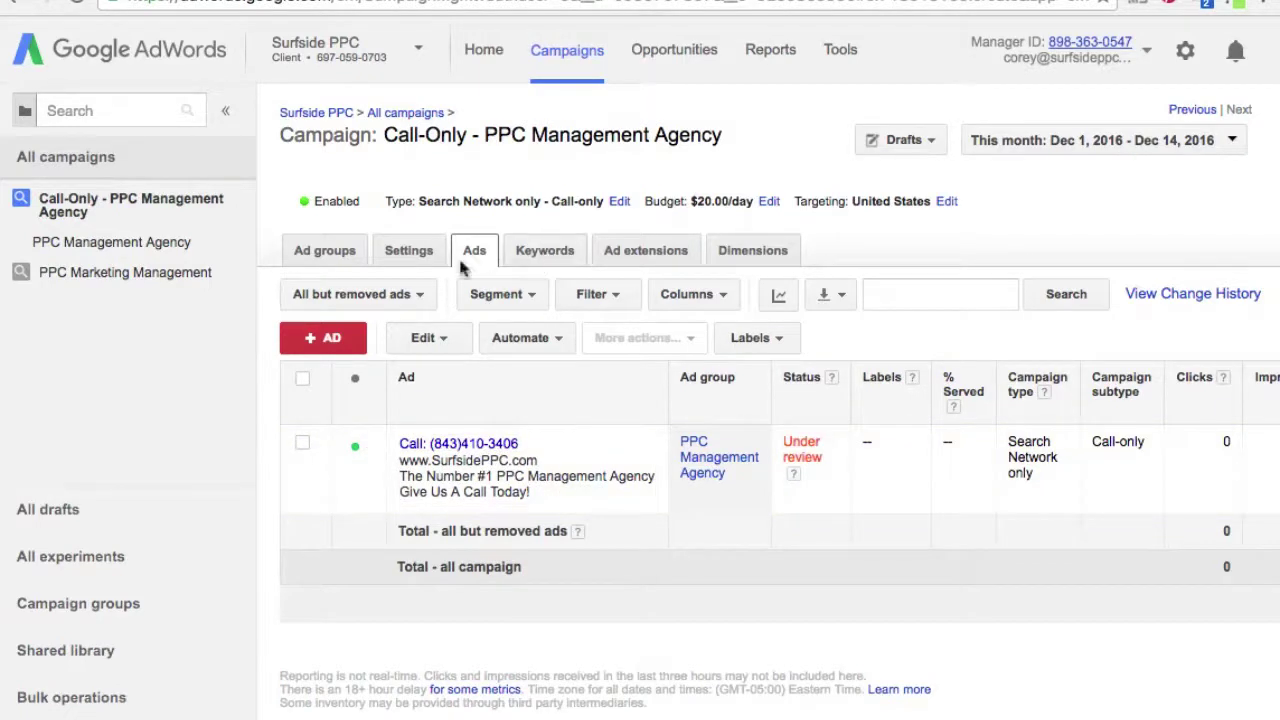
- Look over the PPC Marketing Management campaign, then return to the Call-Only campaign's keyword list
{"action": "left_click", "coordinate": [310, 258]}
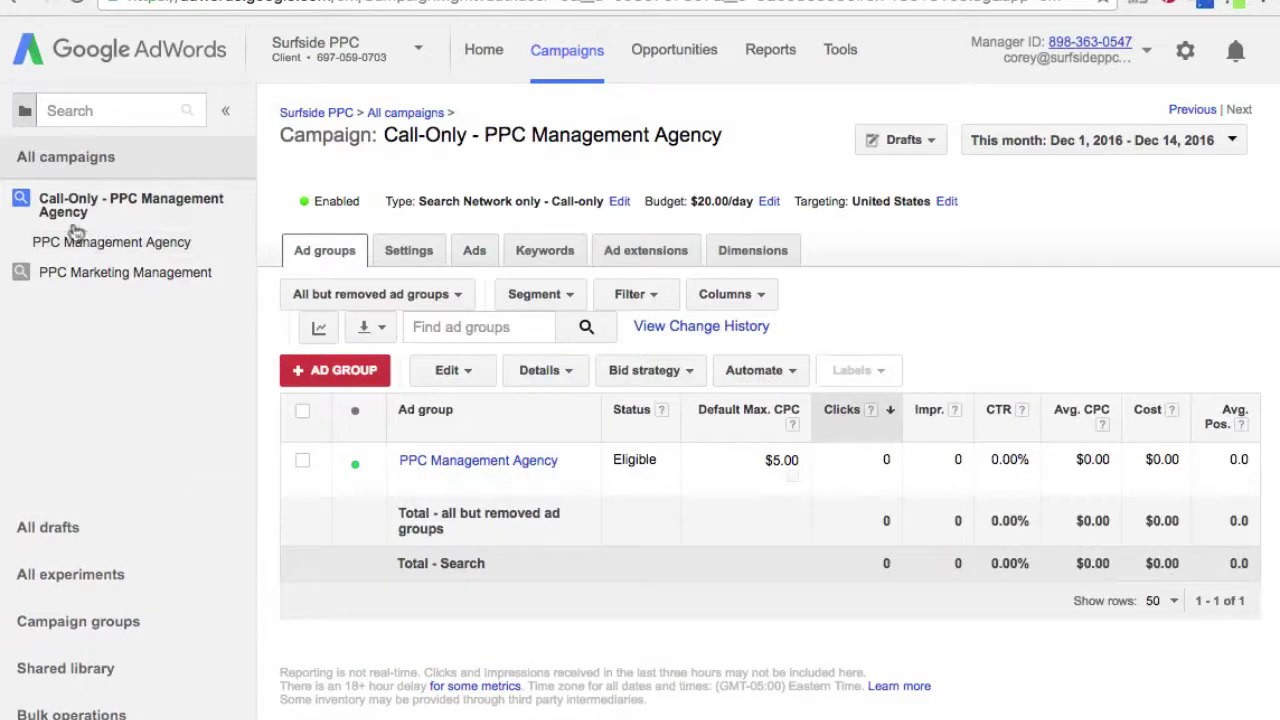
{"action": "left_click", "coordinate": [38, 156]}
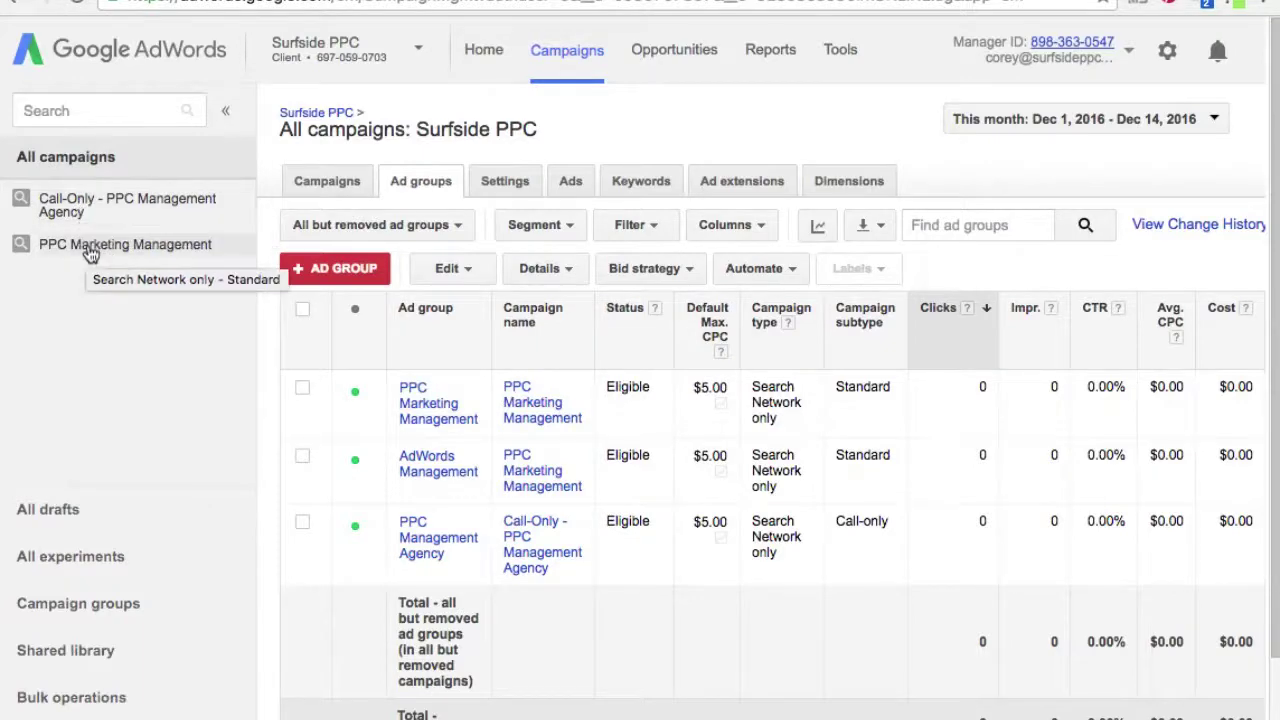
{"action": "left_click", "coordinate": [86, 246]}
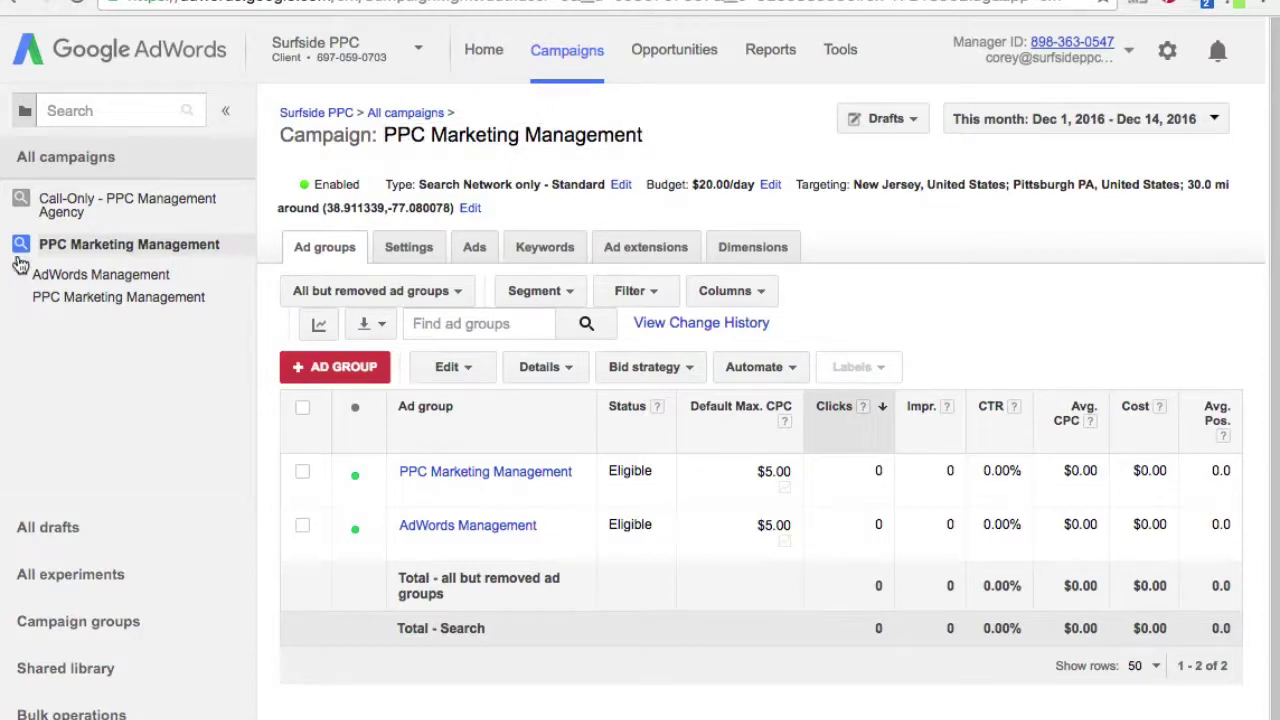
{"action": "left_click", "coordinate": [62, 210]}
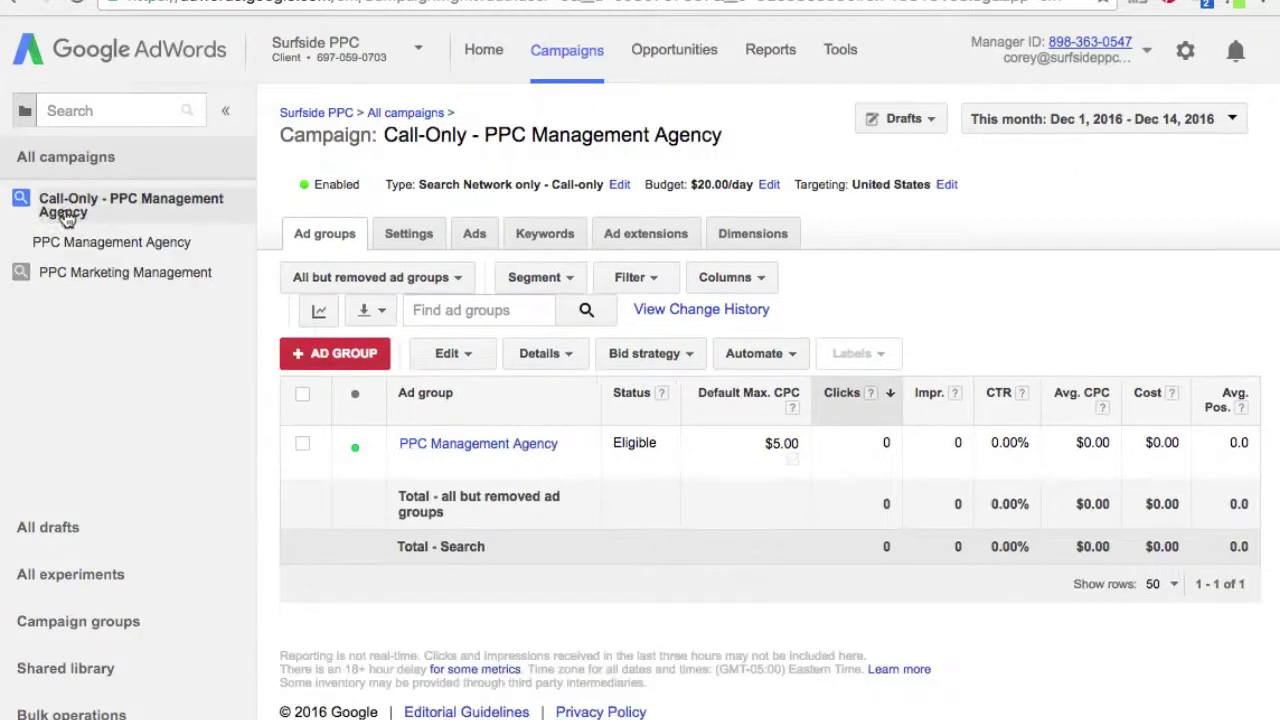
{"action": "left_click", "coordinate": [554, 234]}
{"action": "mouse_move", "coordinate": [476, 536]}
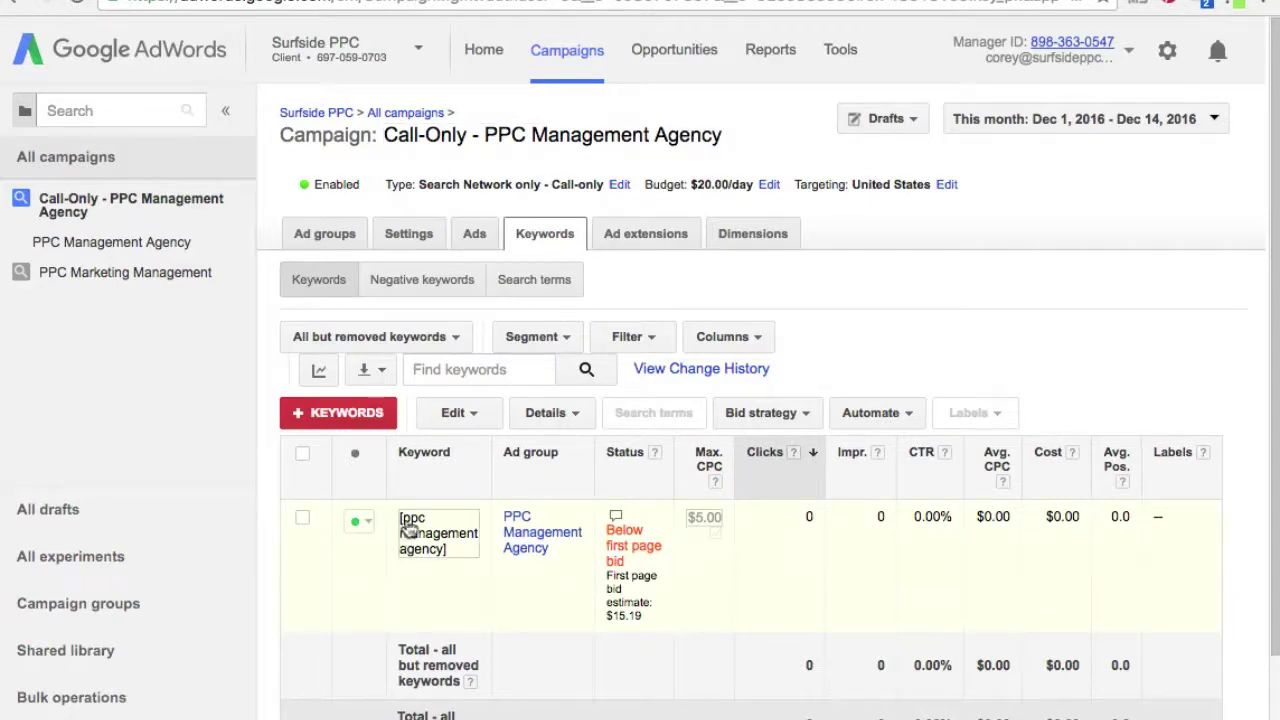
- Raise the [ppc management agency] keyword's max CPC from $5.00 to $15.00 and save it
{"action": "left_click", "coordinate": [706, 531]}
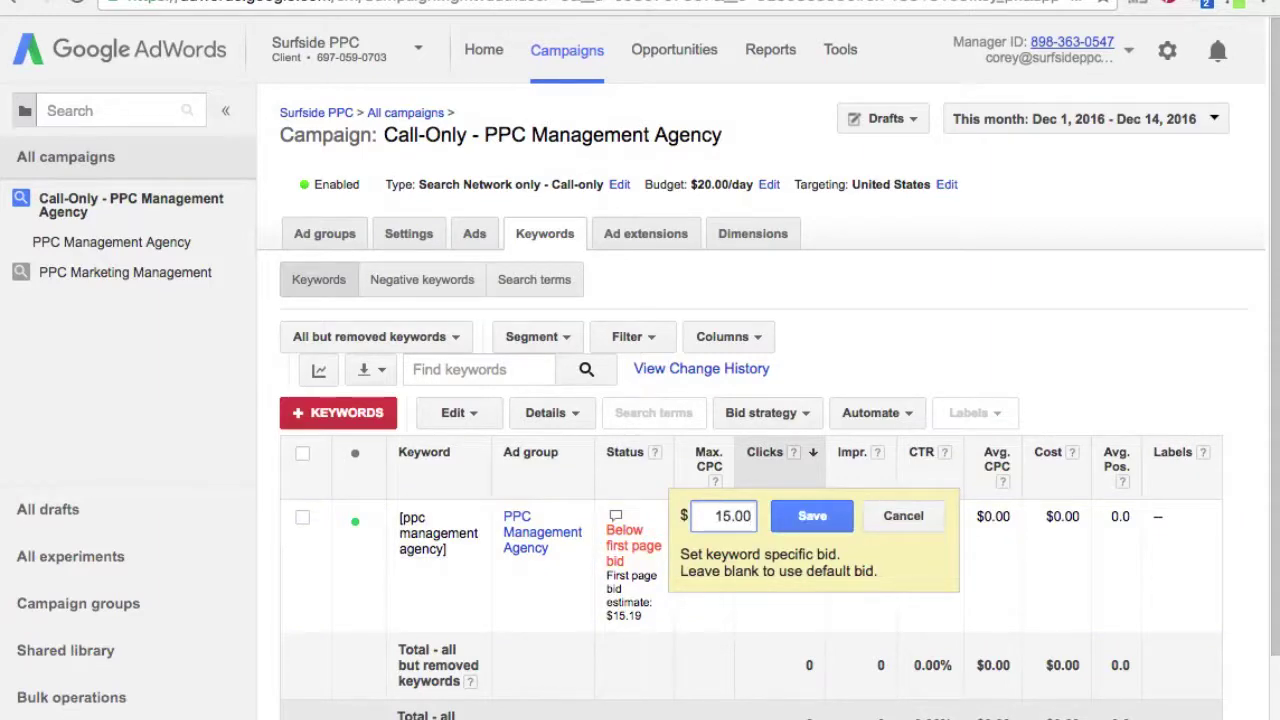
{"action": "left_click", "coordinate": [812, 516]}
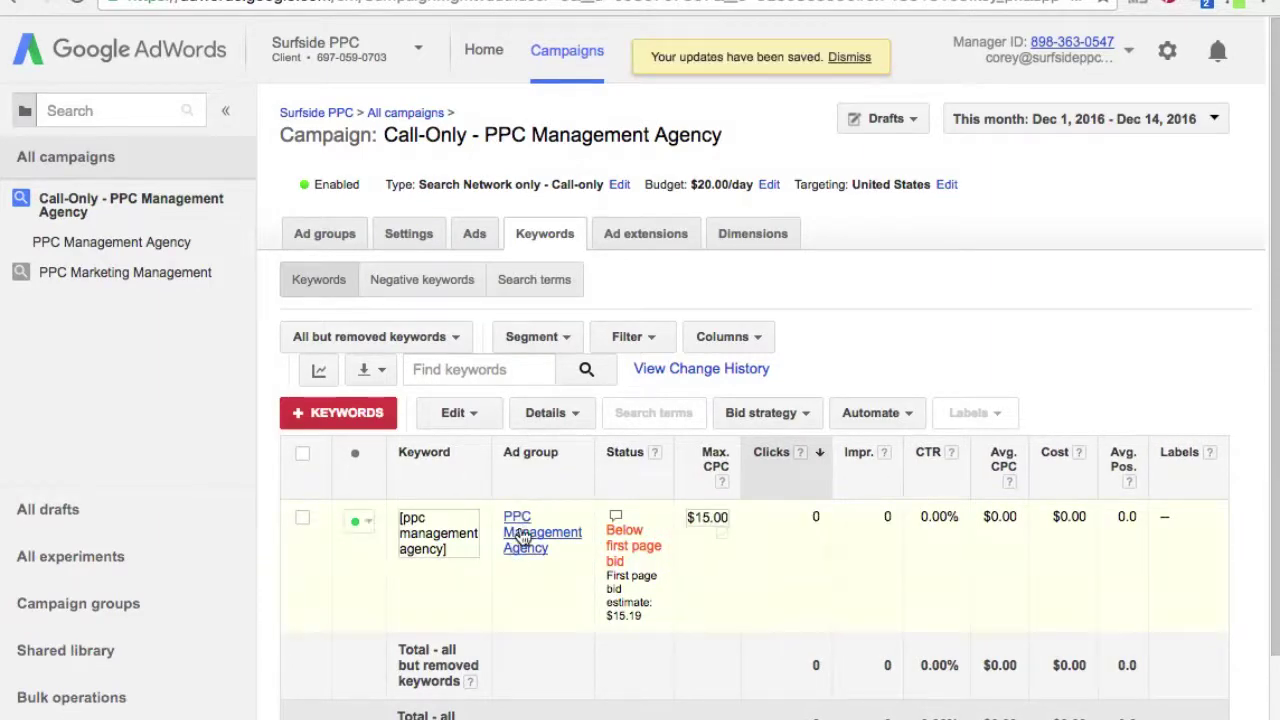
{"action": "left_click", "coordinate": [475, 233]}
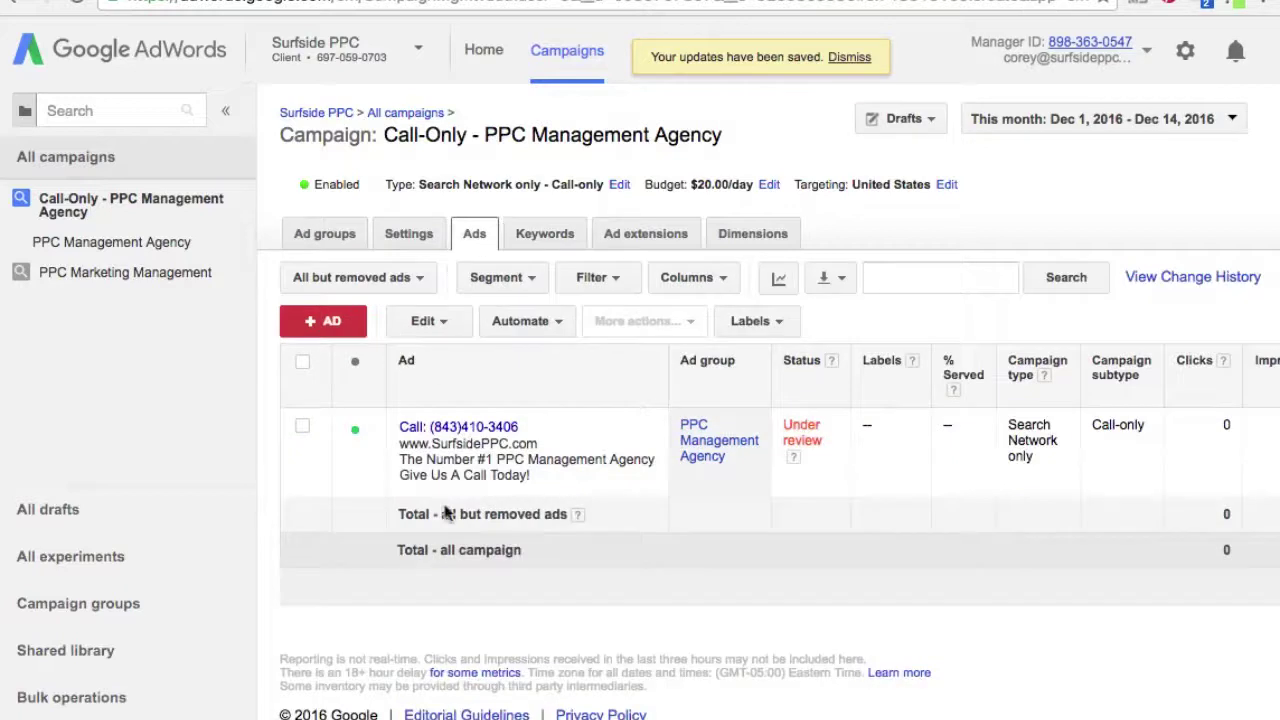
{"action": "left_click", "coordinate": [556, 236]}
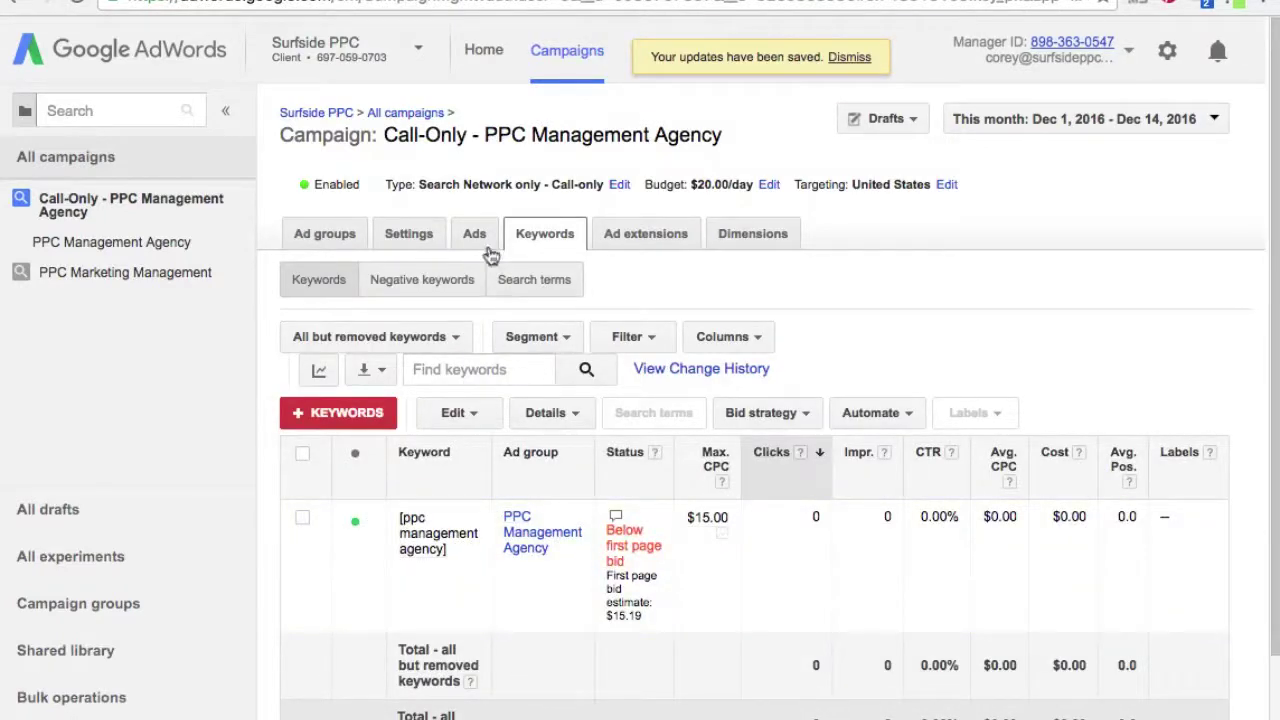
{"action": "left_click", "coordinate": [109, 274]}
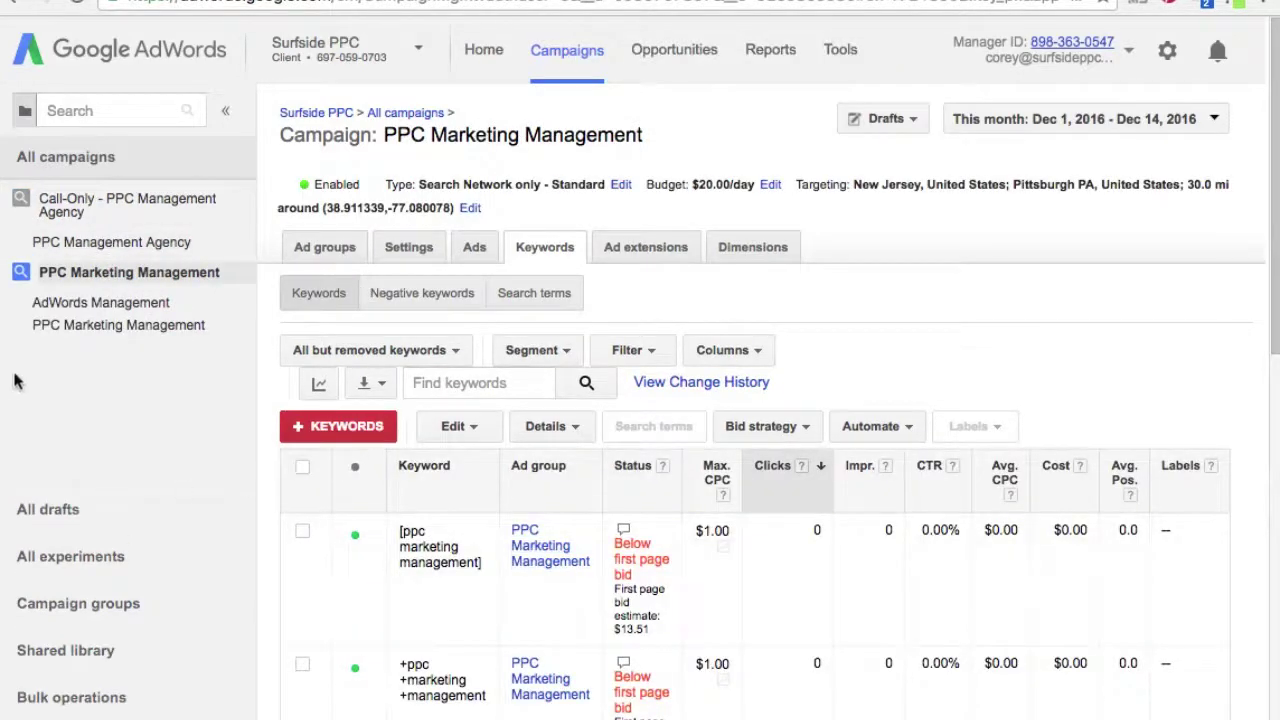
- Add the keyword [ppc management agency] to the PPC Marketing Management ad group and save it
{"action": "left_click", "coordinate": [108, 328]}
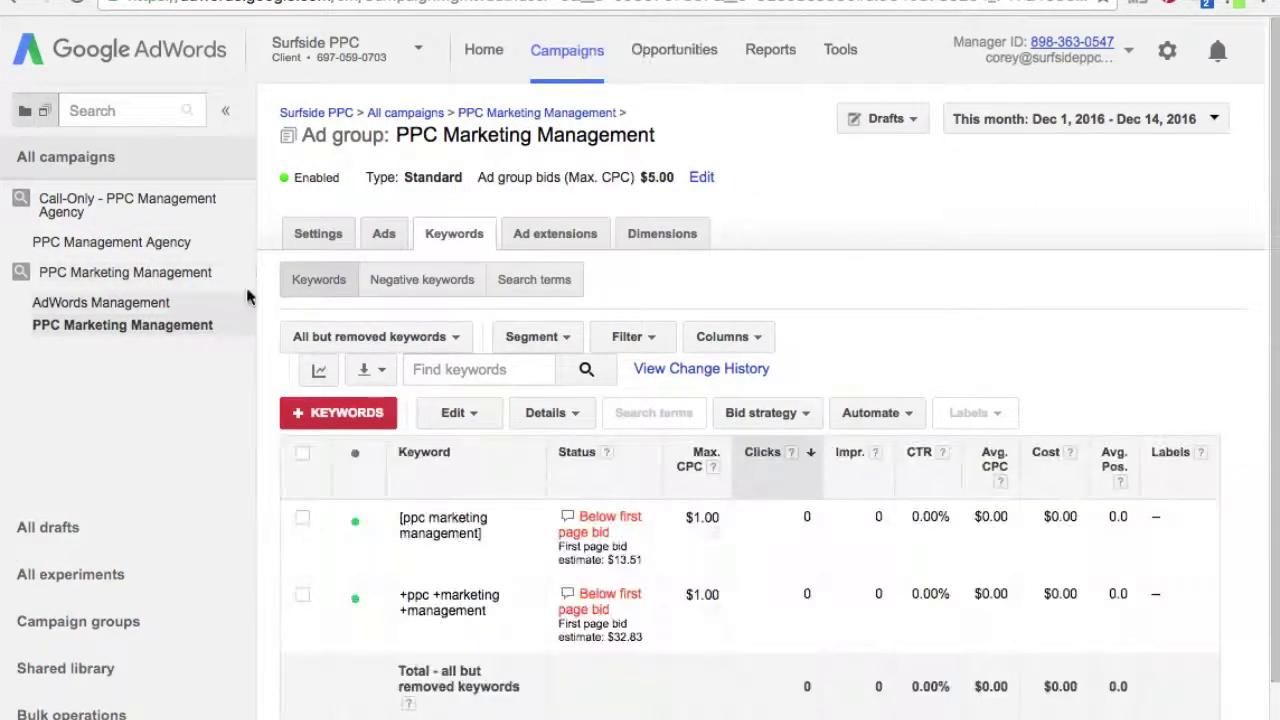
{"action": "left_click", "coordinate": [350, 428]}
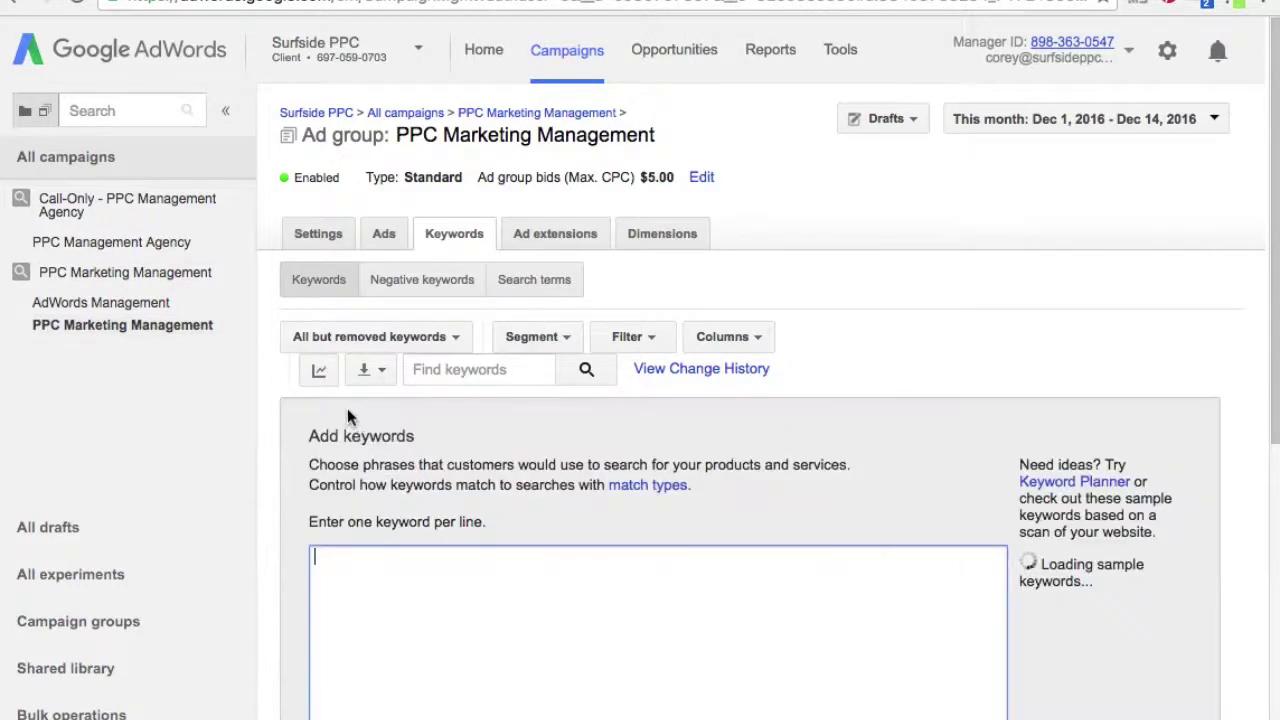
{"action": "type", "text": "[ppc management"}
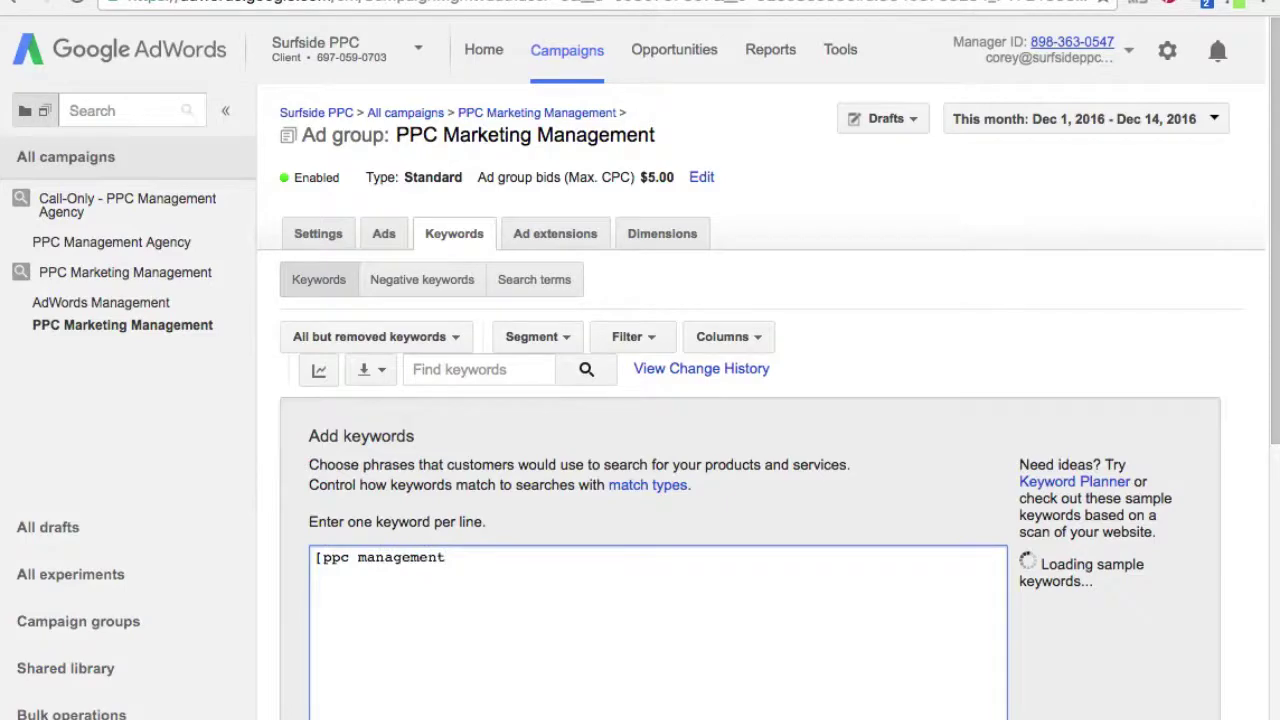
{"action": "type", "text": " agency"}
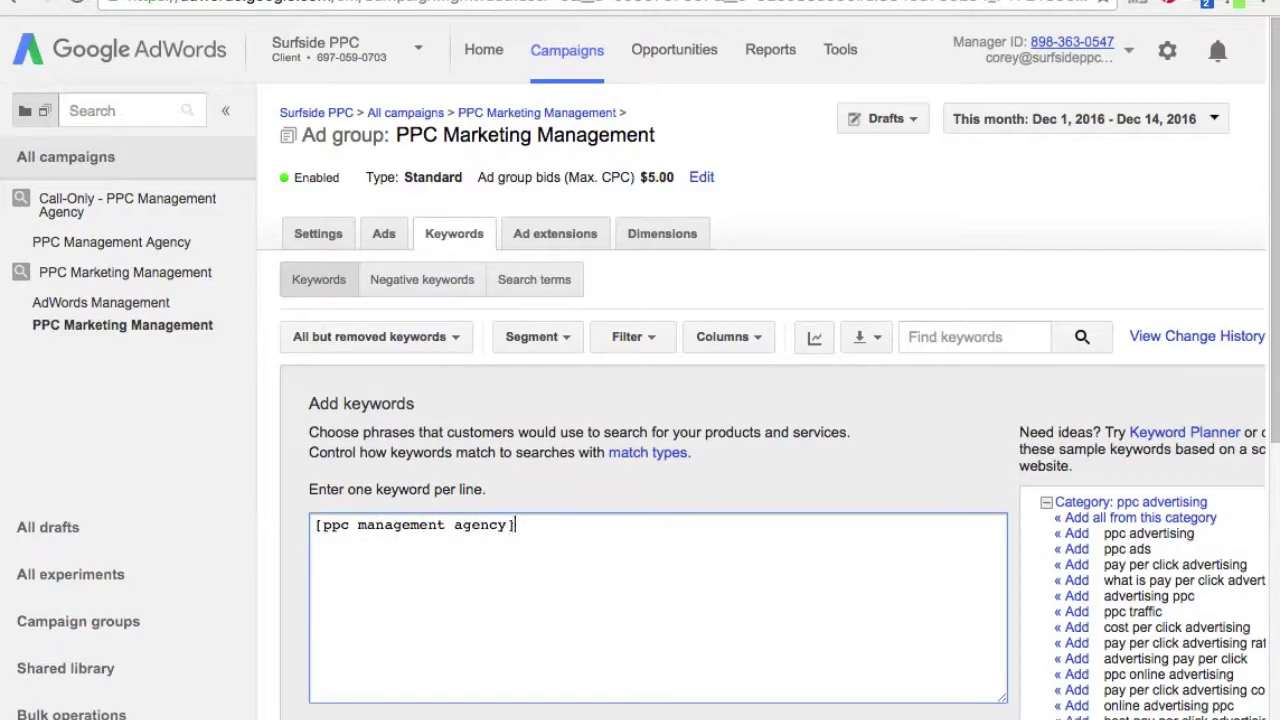
{"action": "scroll", "coordinate": [474, 600], "scroll_direction": "down", "scroll_amount": 3}
{"action": "left_click", "coordinate": [346, 643]}
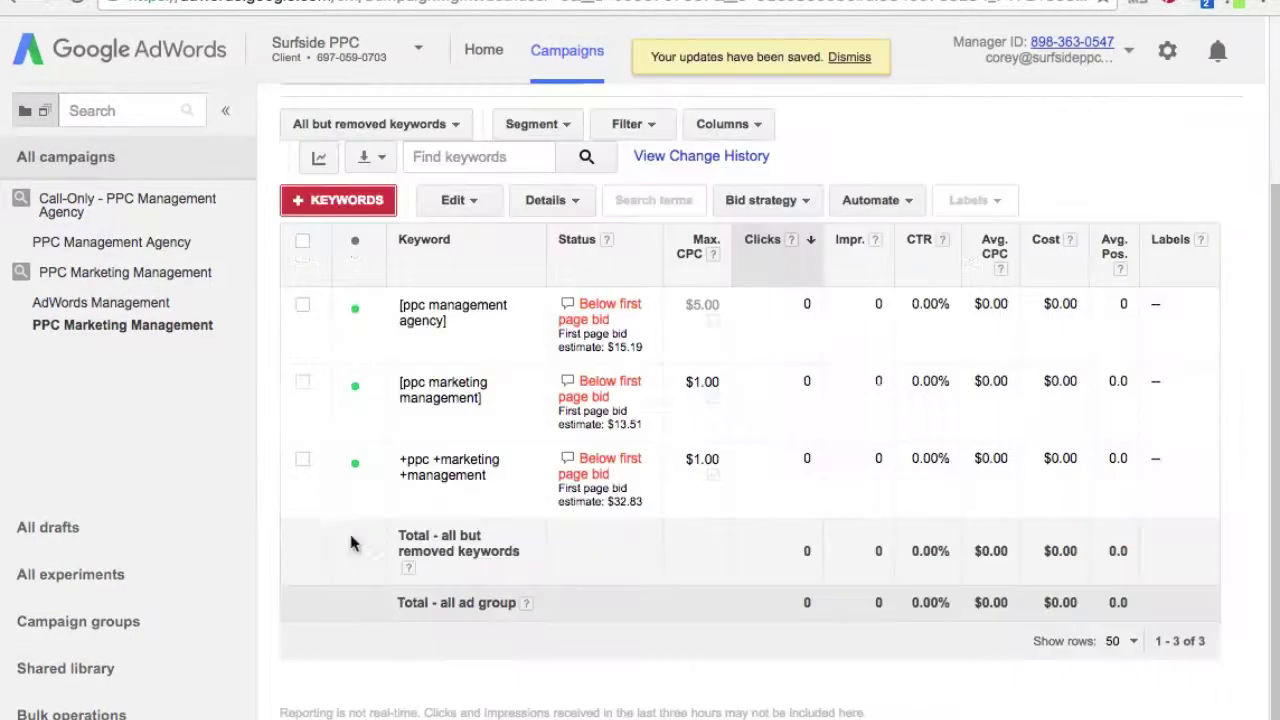
{"action": "scroll", "coordinate": [415, 572], "scroll_direction": "up", "scroll_amount": 2}
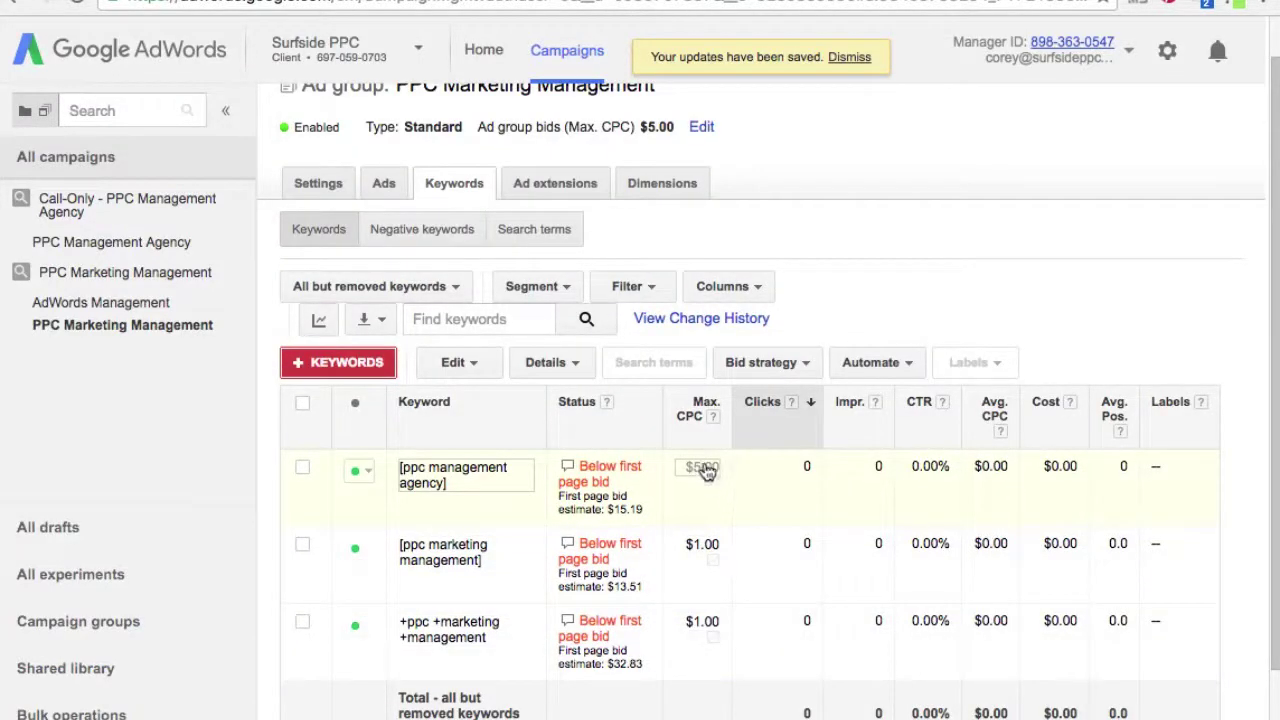
{"action": "left_click", "coordinate": [170, 245]}
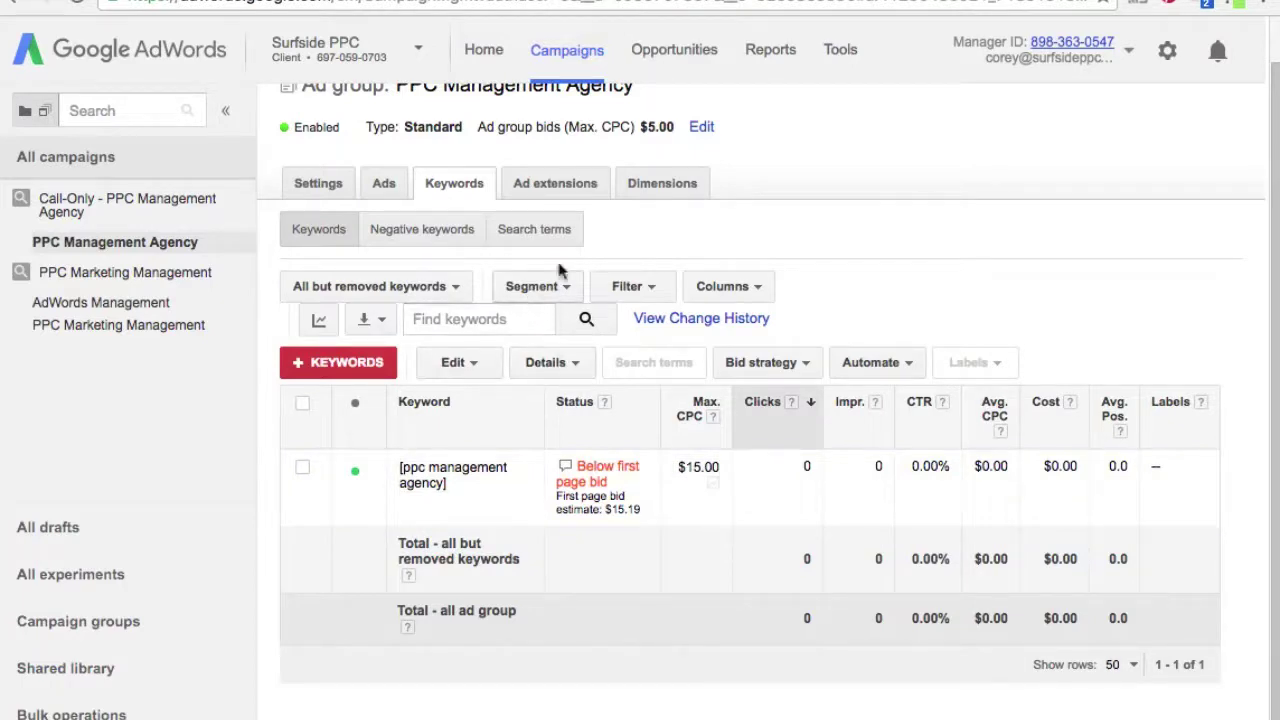
- Show the PPC Marketing Management campaign's Devices settings for computers, mobile devices and tablets
{"action": "left_click", "coordinate": [133, 275]}
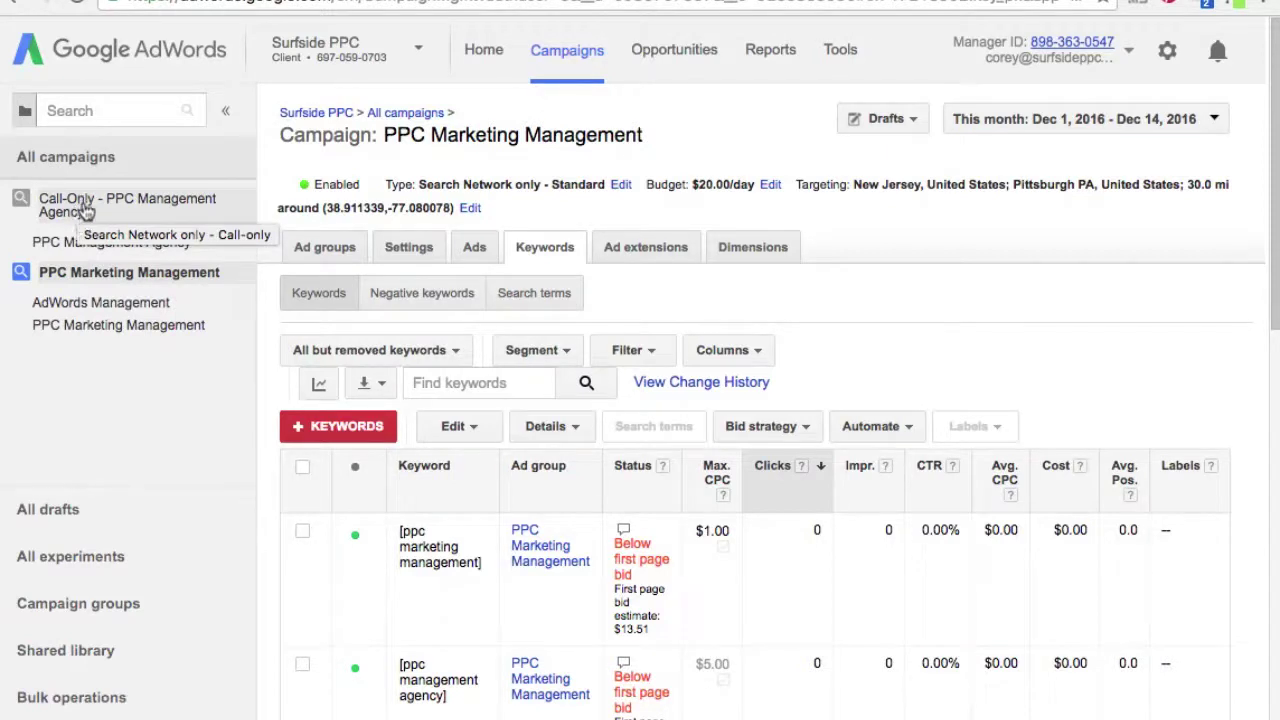
{"action": "left_click", "coordinate": [432, 249]}
{"action": "left_click", "coordinate": [390, 300]}
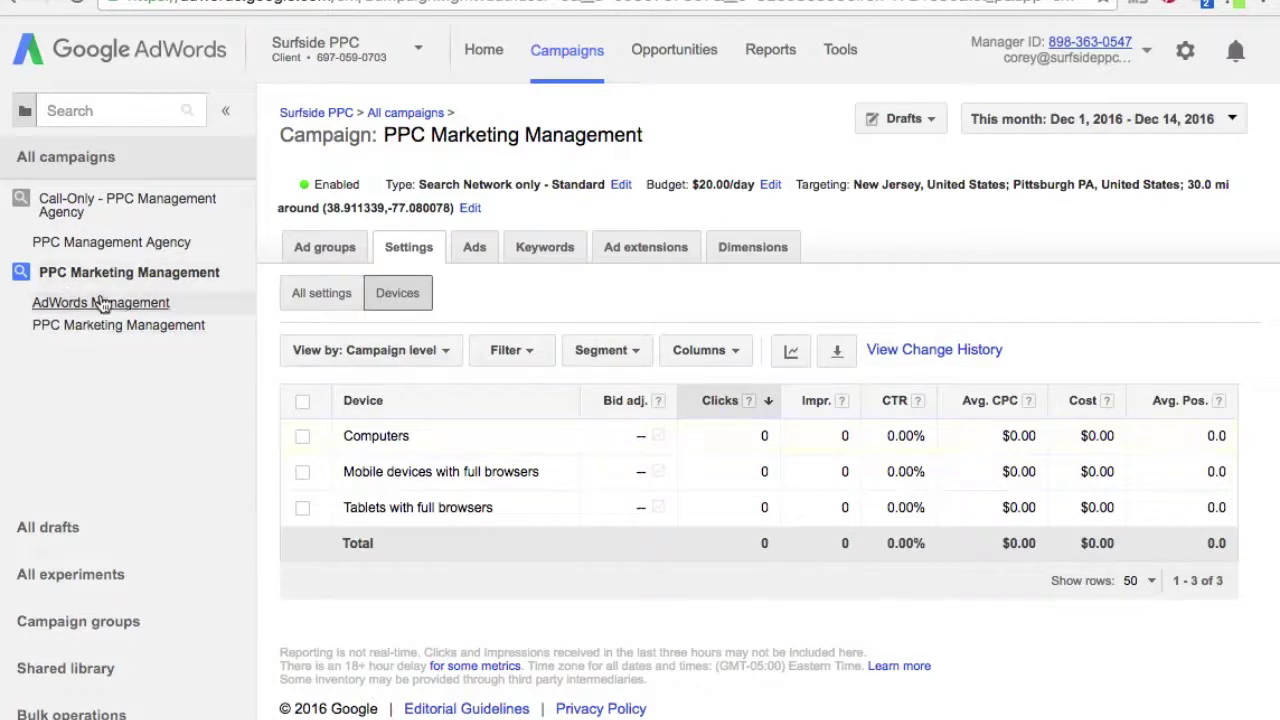
- Set the mobile devices bid adjustment to decrease by 100% and save, then collapse the sidebar campaigns
{"action": "left_click", "coordinate": [640, 474]}
{"action": "left_click", "coordinate": [636, 472]}
{"action": "left_click", "coordinate": [646, 537]}
{"action": "left_click", "coordinate": [751, 473]}
{"action": "type", "text": "100"}
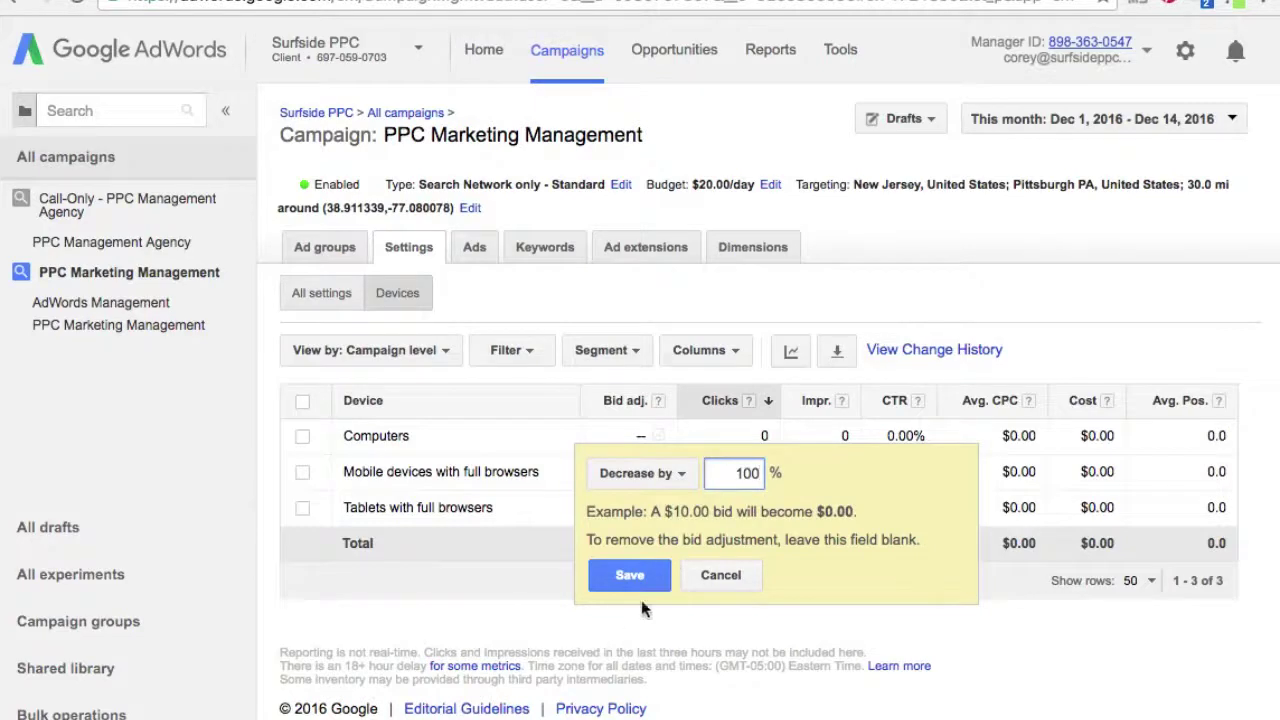
{"action": "left_click", "coordinate": [640, 582]}
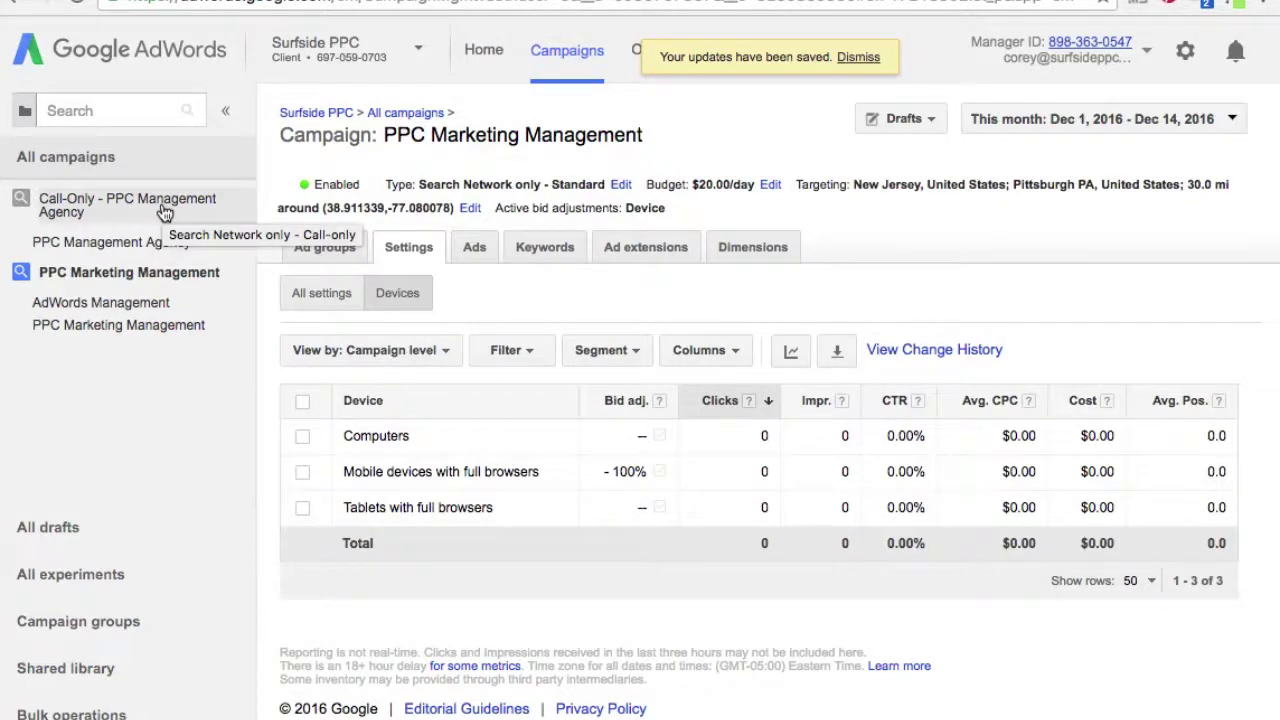
{"action": "left_click", "coordinate": [18, 203]}
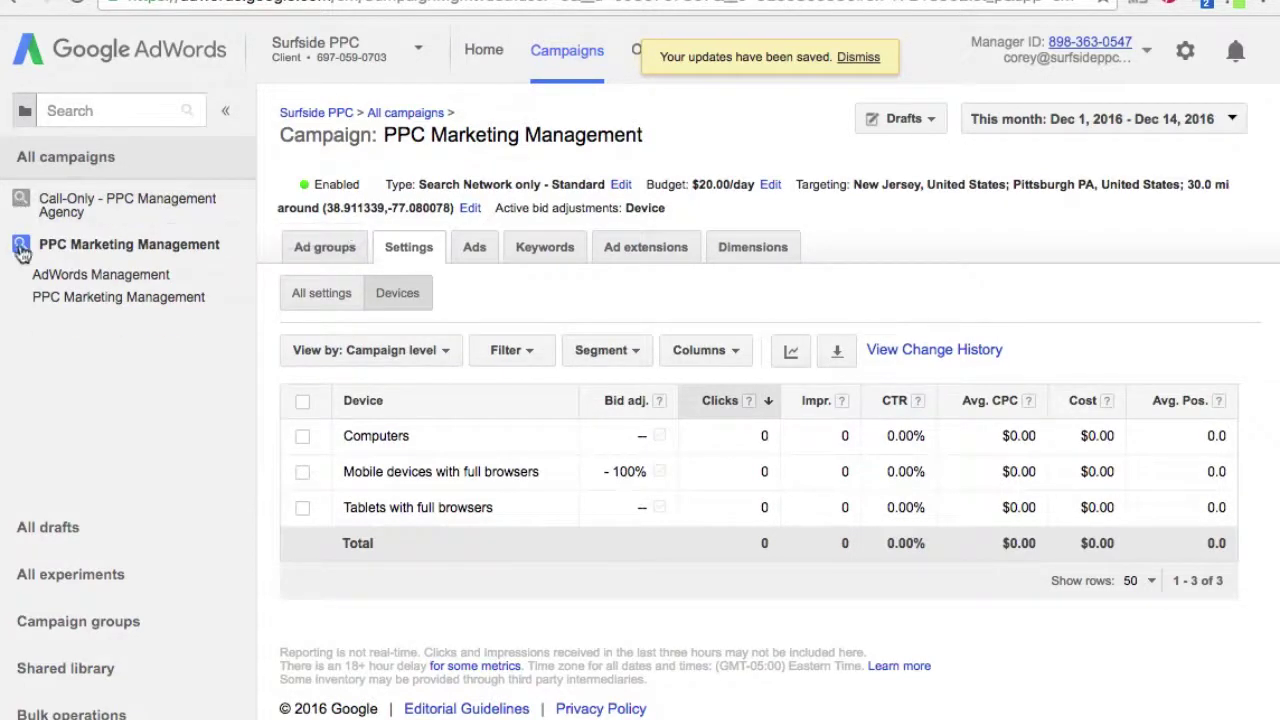
{"action": "left_click", "coordinate": [20, 248]}
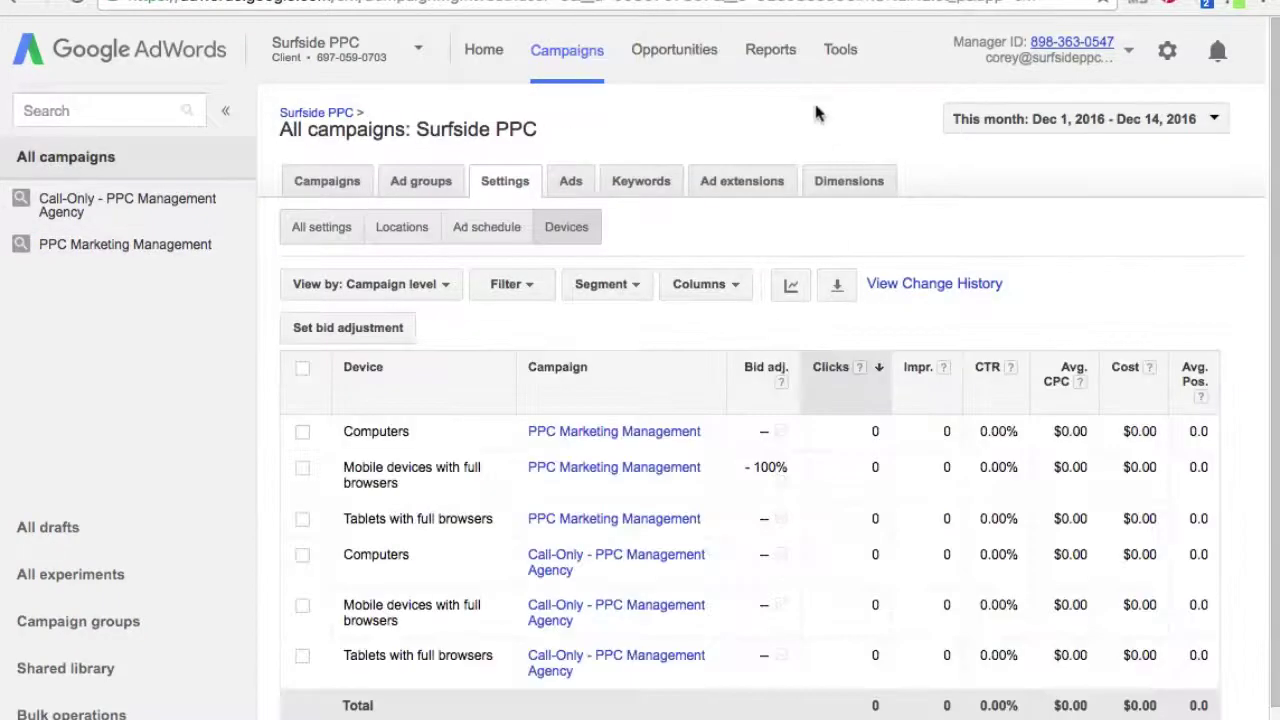